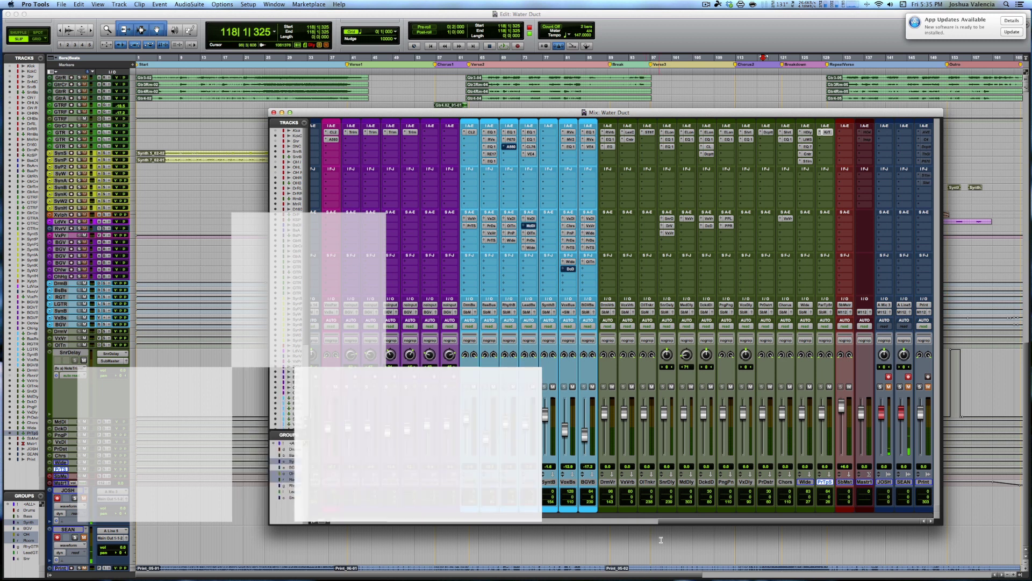
# Step: Clear the solo on the drum tracks, enable the Bass group, and solo the BasDI and BsAm tracks
pyautogui.moveTo(674, 522); pyautogui.dragTo(391, 514)
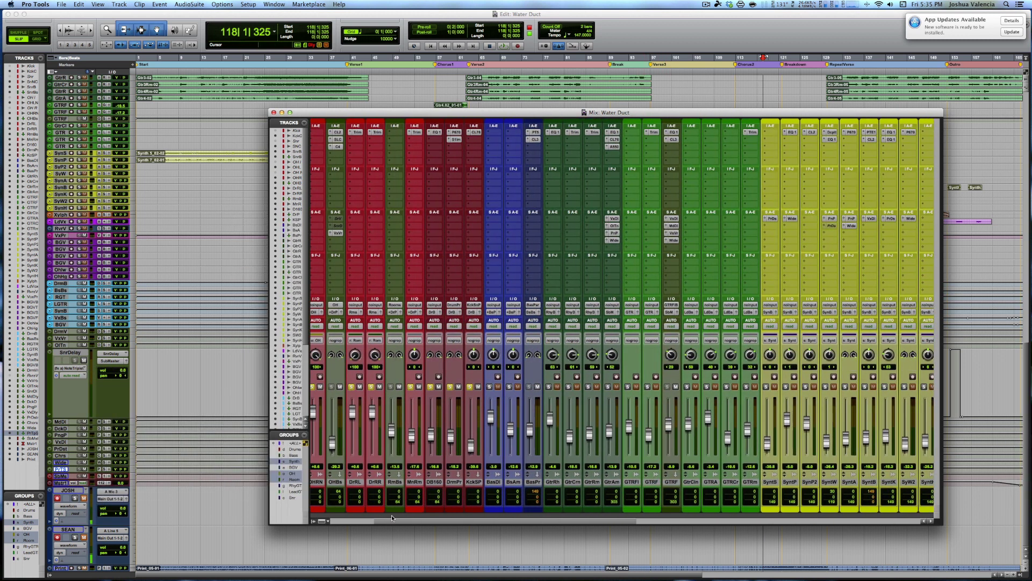
pyautogui.click(469, 387)
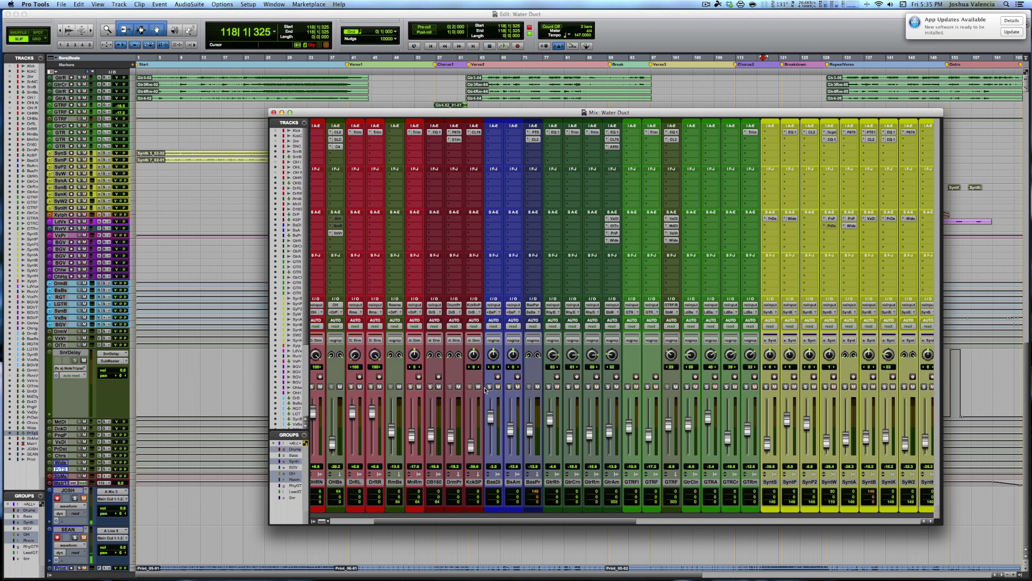
pyautogui.press('b')
pyautogui.click(490, 387)
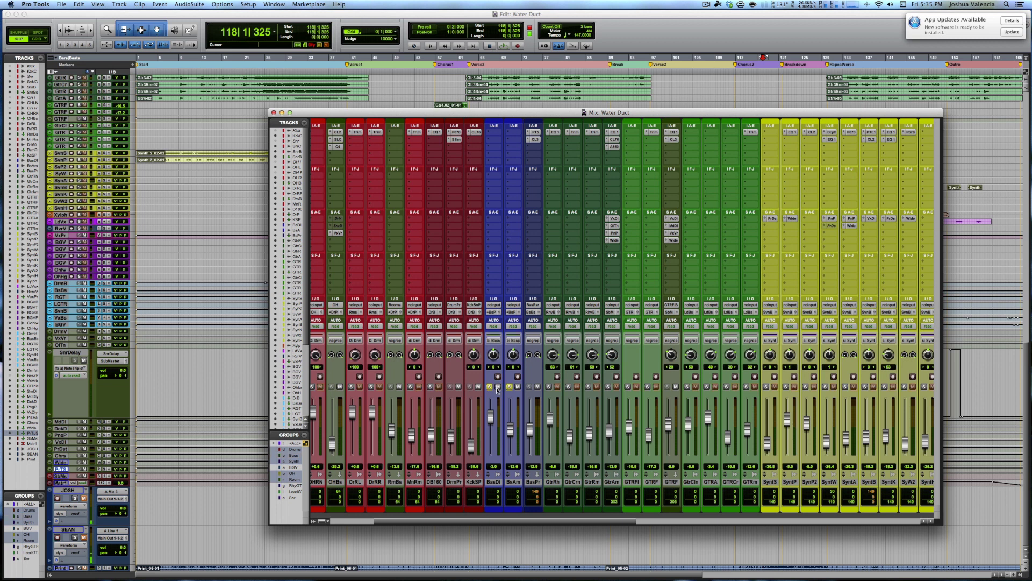
# Step: Play the soloed bass with the parallel bass track BasPr muted, and unmute it during playback to compare
pyautogui.click(537, 387)
pyautogui.moveTo(571, 520); pyautogui.dragTo(526, 512)
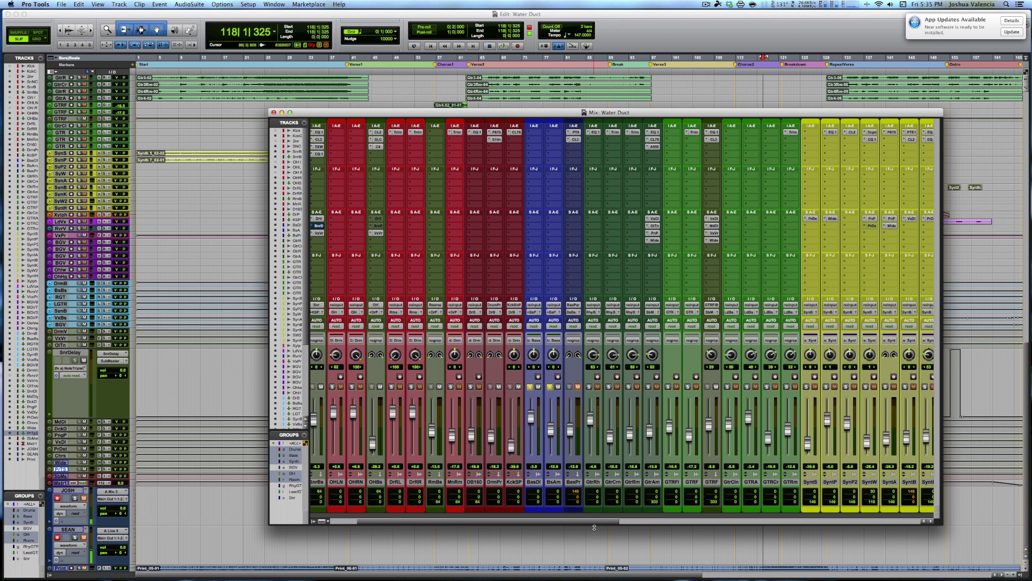
pyautogui.moveTo(597, 521)
pyautogui.mouseDown()
pyautogui.moveTo(811, 511)
pyautogui.moveTo(566, 520)
pyautogui.moveTo(589, 515)
pyautogui.mouseUp()
pyautogui.press('space')
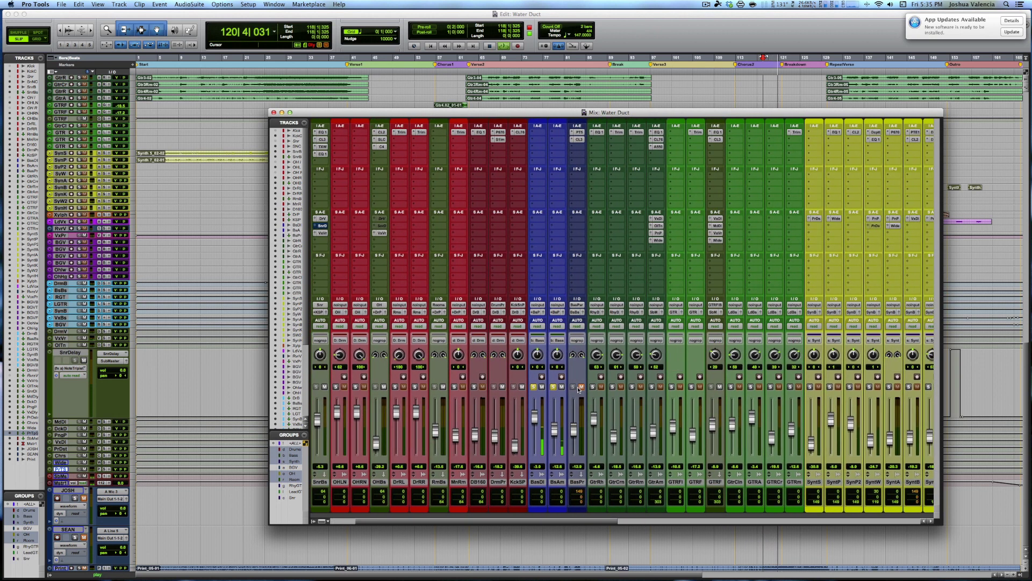
pyautogui.click(581, 387)
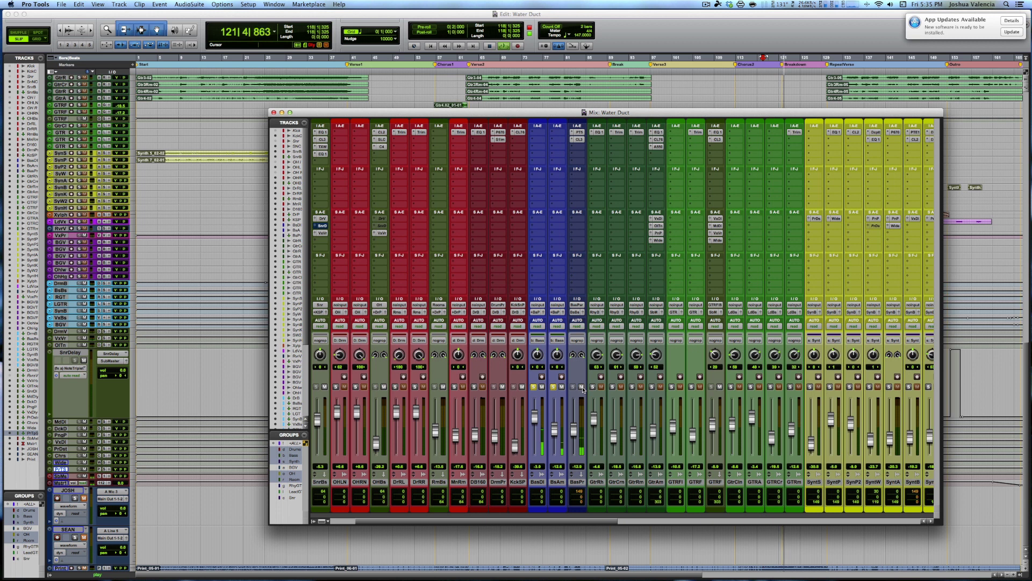
pyautogui.press('space')
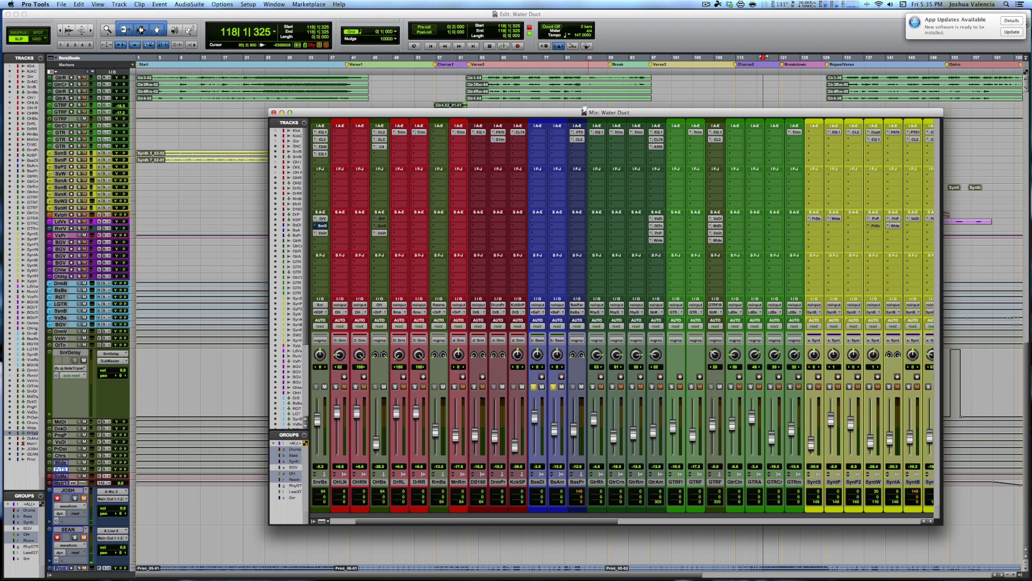
# Step: Examine the CLA-3A and PuigTec MEQ5 inserts on the parallel bass track during playback, and close both plug-in windows
pyautogui.click(579, 139)
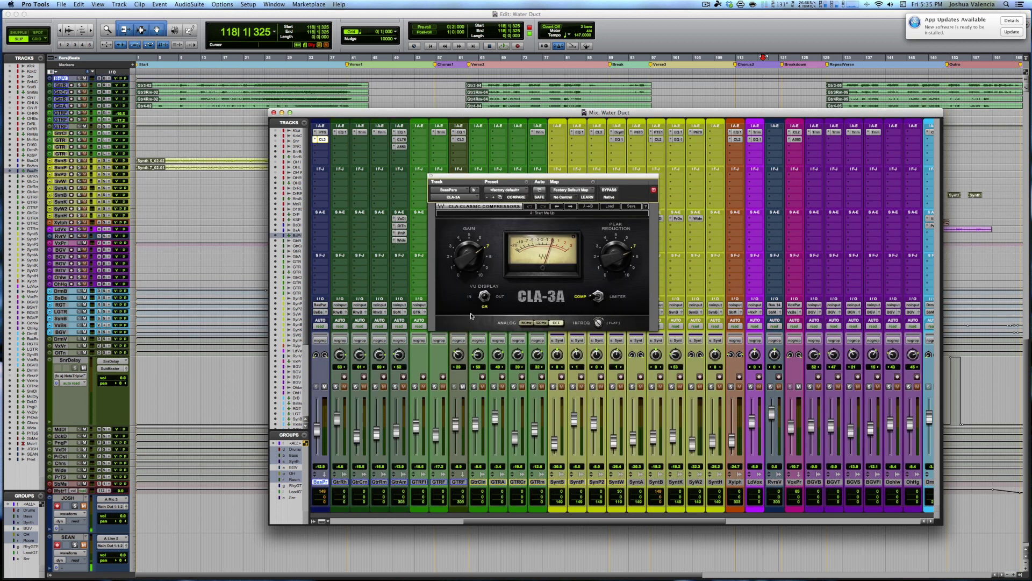
pyautogui.moveTo(514, 522); pyautogui.dragTo(457, 521)
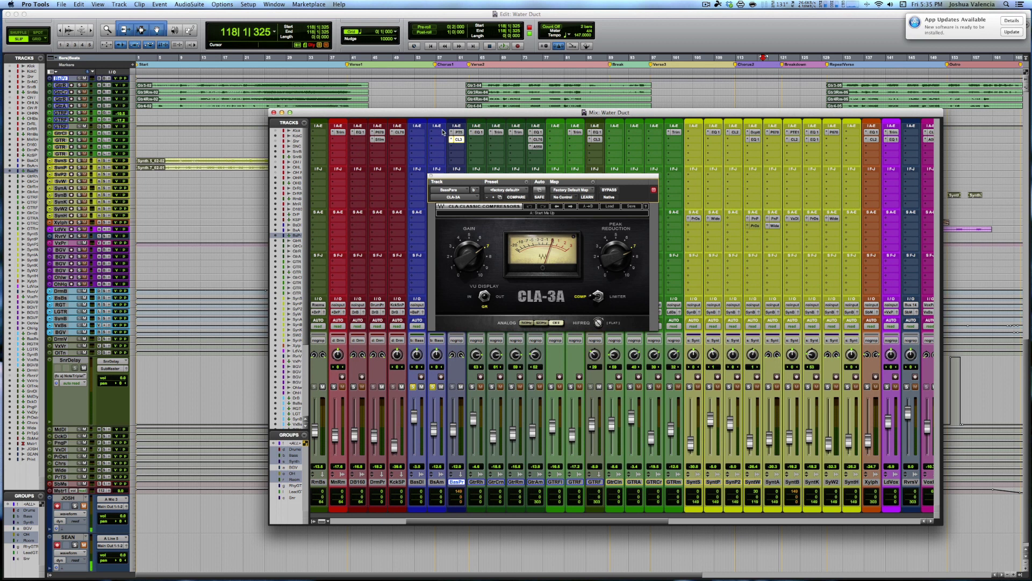
pyautogui.click(460, 134)
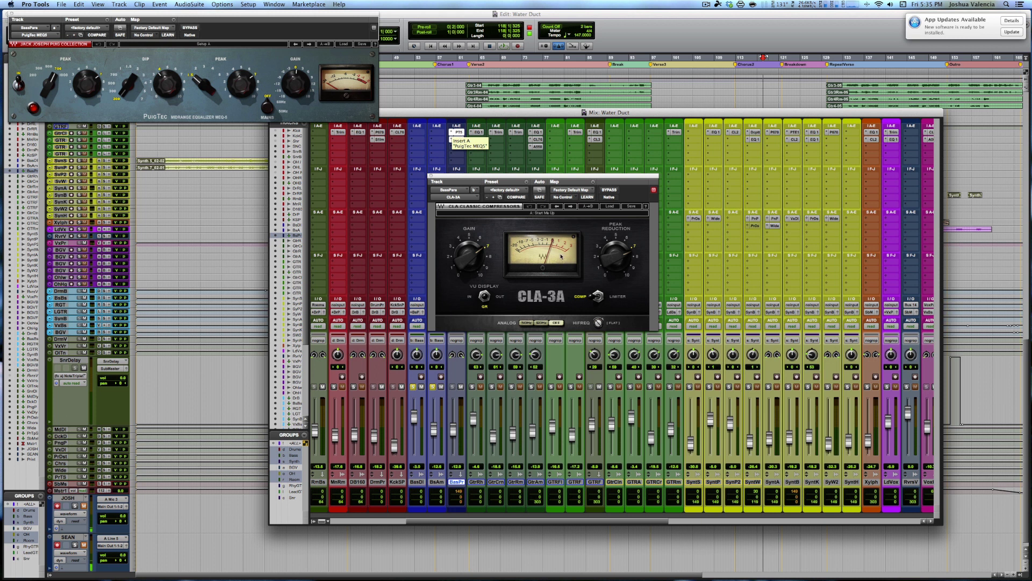
pyautogui.press('space')
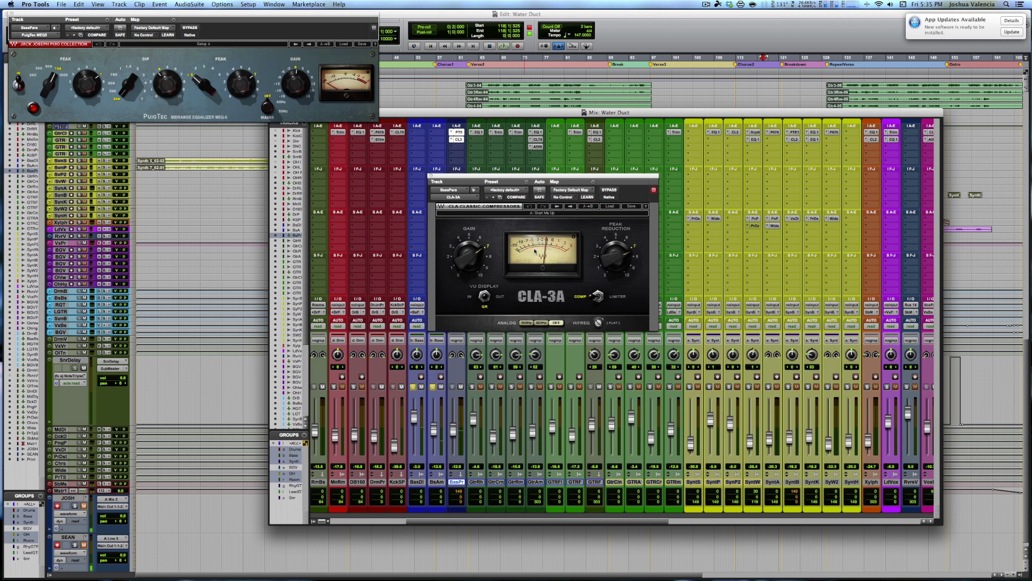
pyautogui.moveTo(191, 19); pyautogui.dragTo(260, 53)
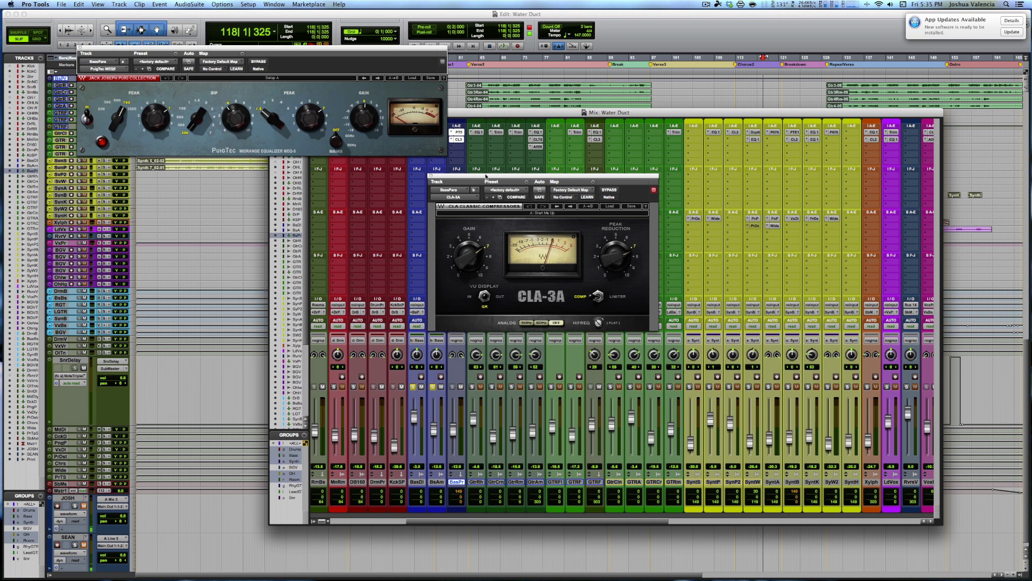
pyautogui.click(430, 175)
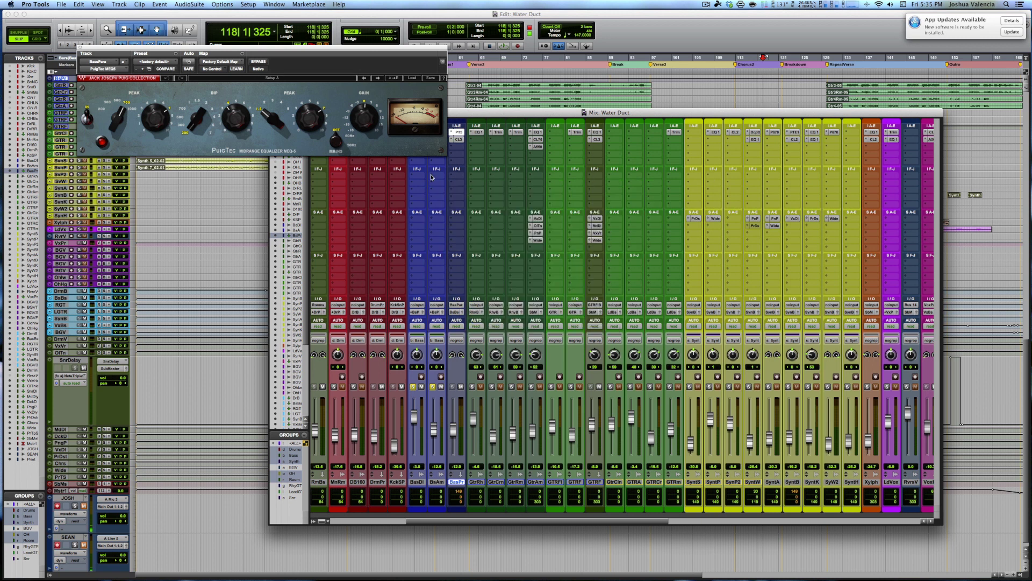
pyautogui.click(82, 47)
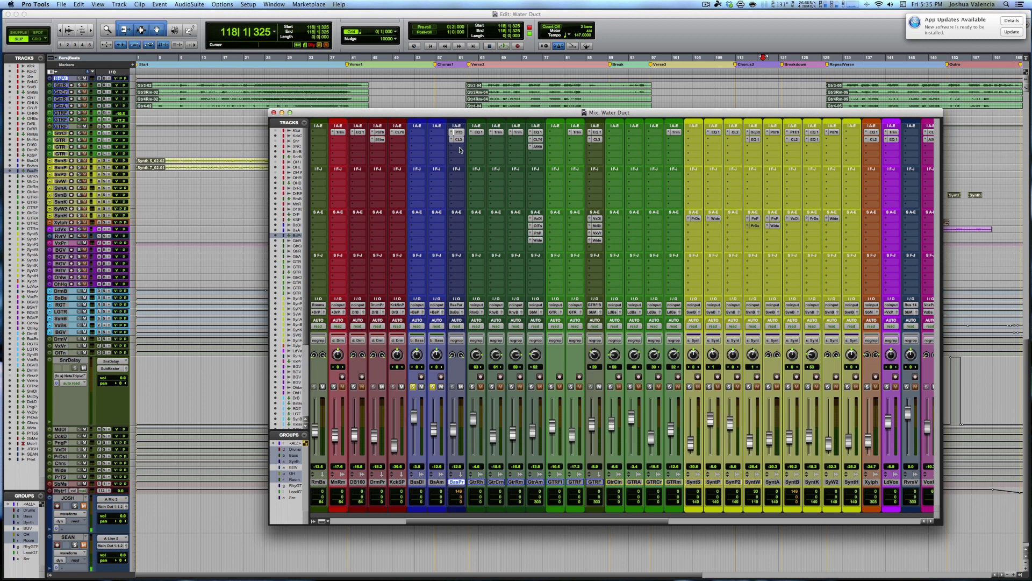
# Step: Examine the first and third inserts on the bass bus, both EQ3 1-Band low-shelf equalizers
pyautogui.moveTo(509, 521); pyautogui.dragTo(685, 530)
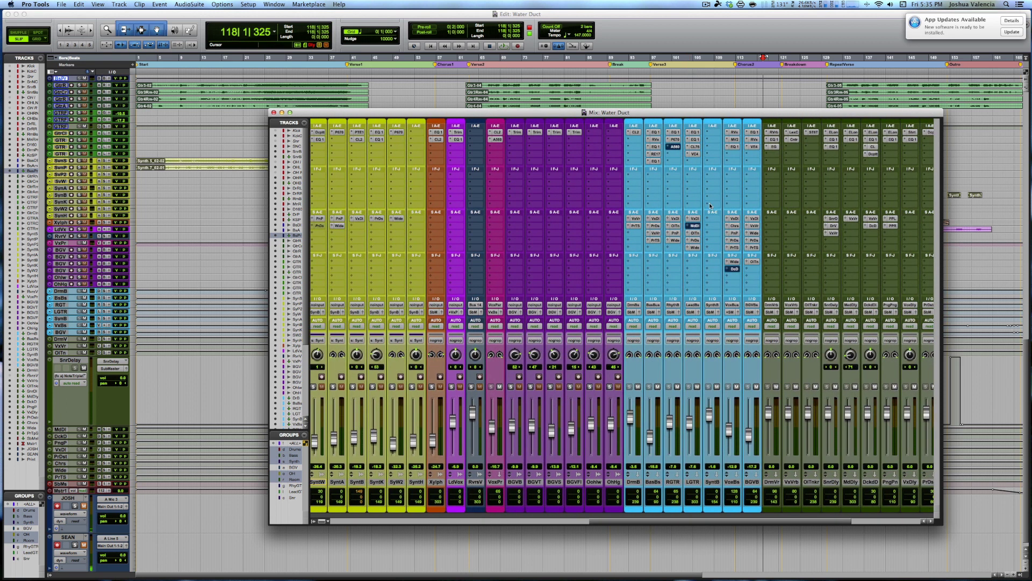
pyautogui.click(655, 133)
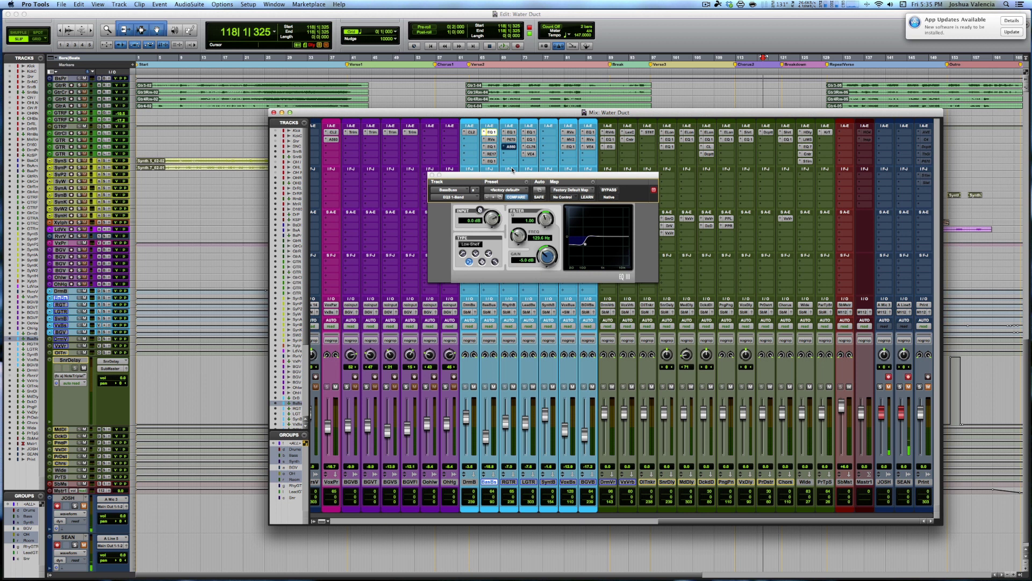
pyautogui.click(491, 146)
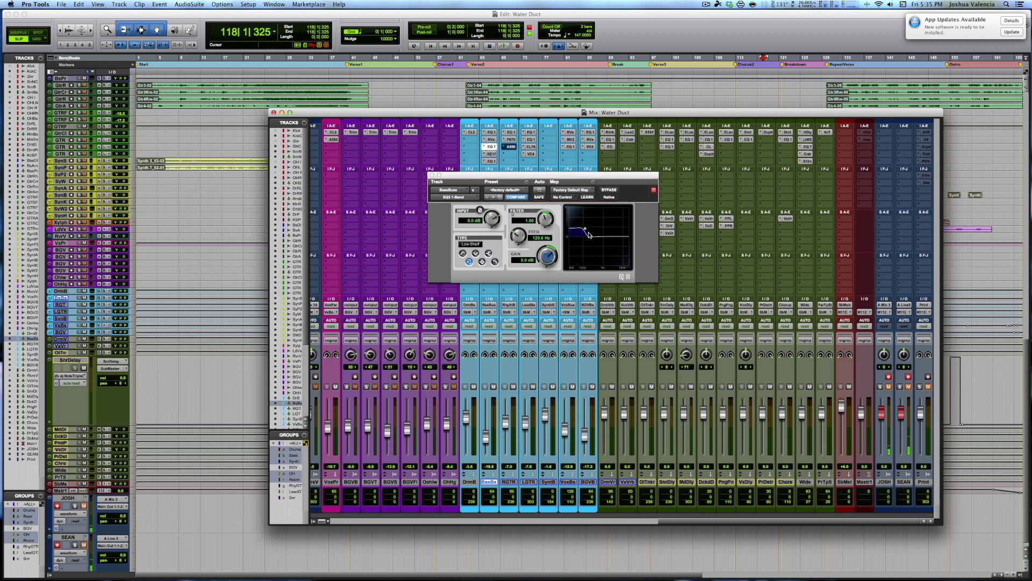
# Step: Try the Pensado Good Vocal and Pensado Start presets in the bass bus's Renaissance Vox, and undo both preset changes
pyautogui.click(491, 141)
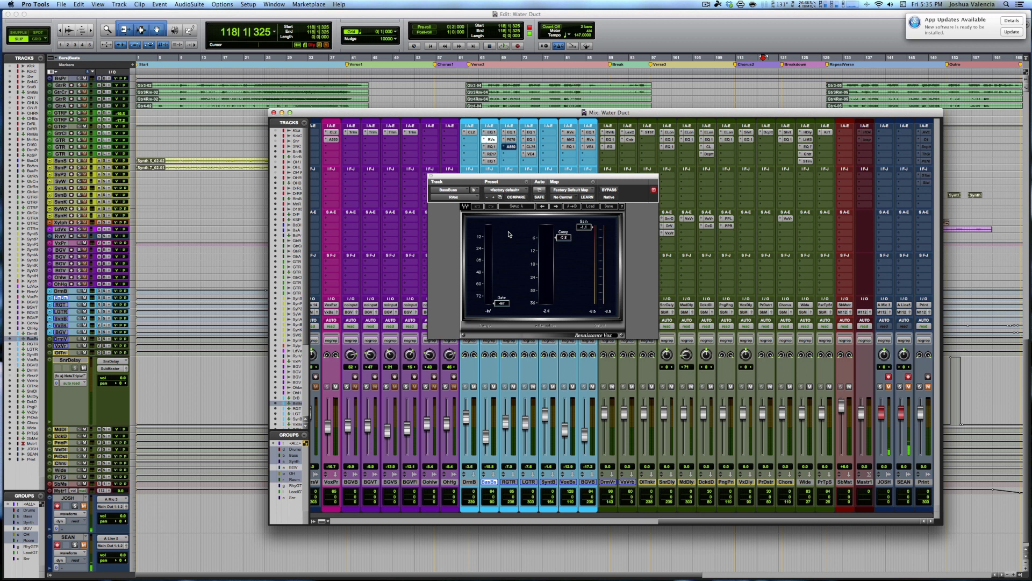
pyautogui.click(598, 206)
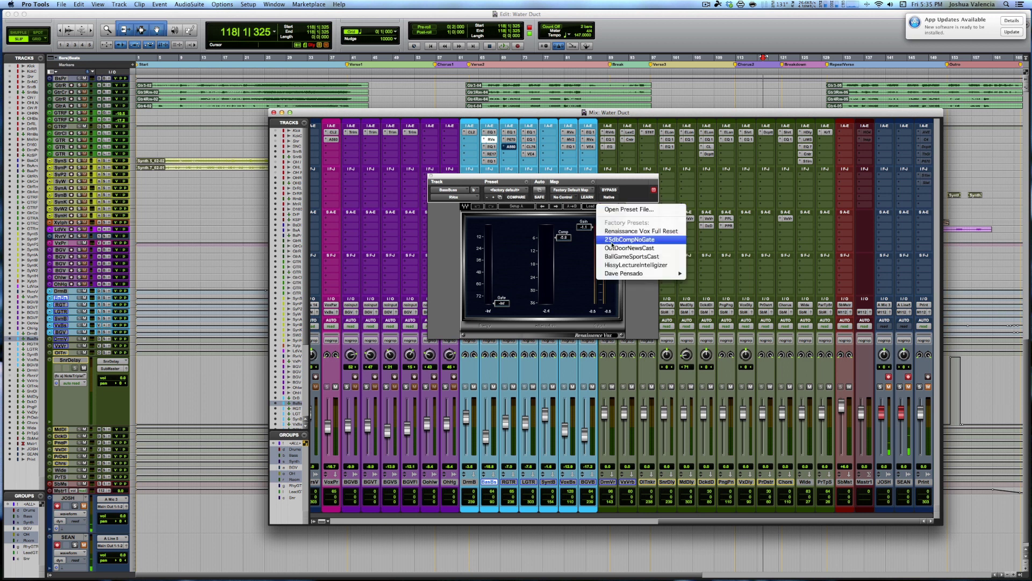
pyautogui.moveTo(628, 275)
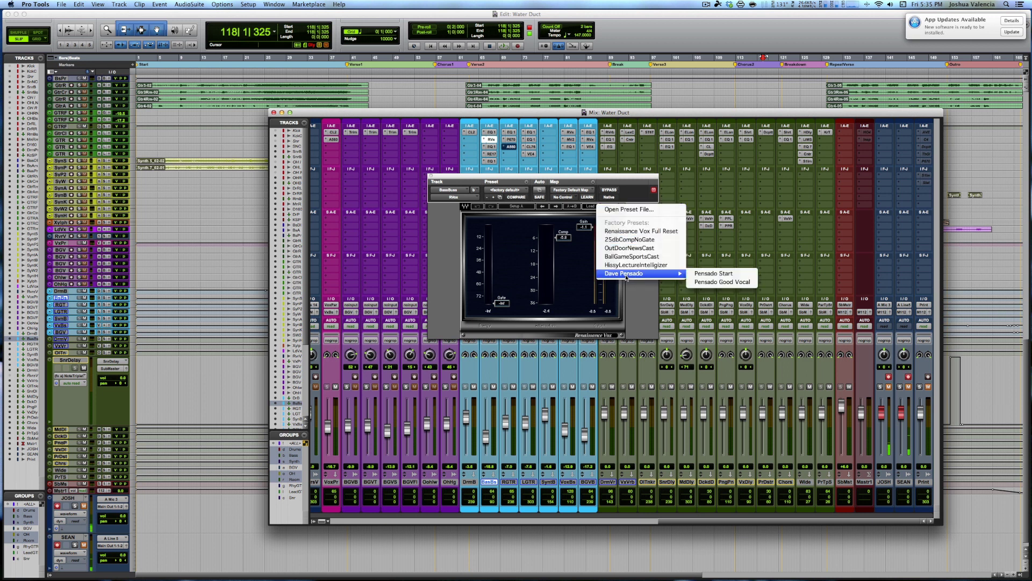
pyautogui.click(702, 282)
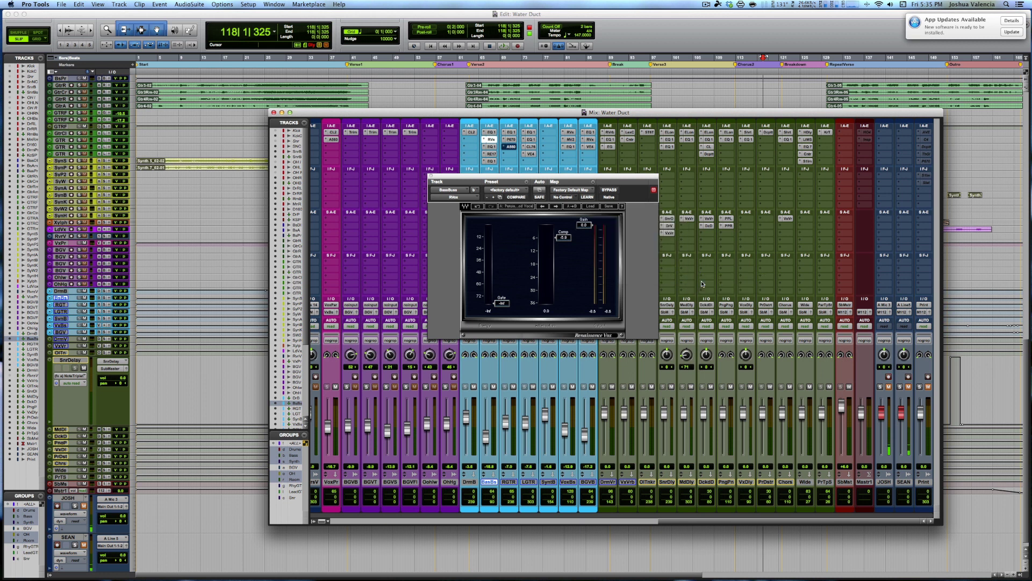
pyautogui.click(590, 208)
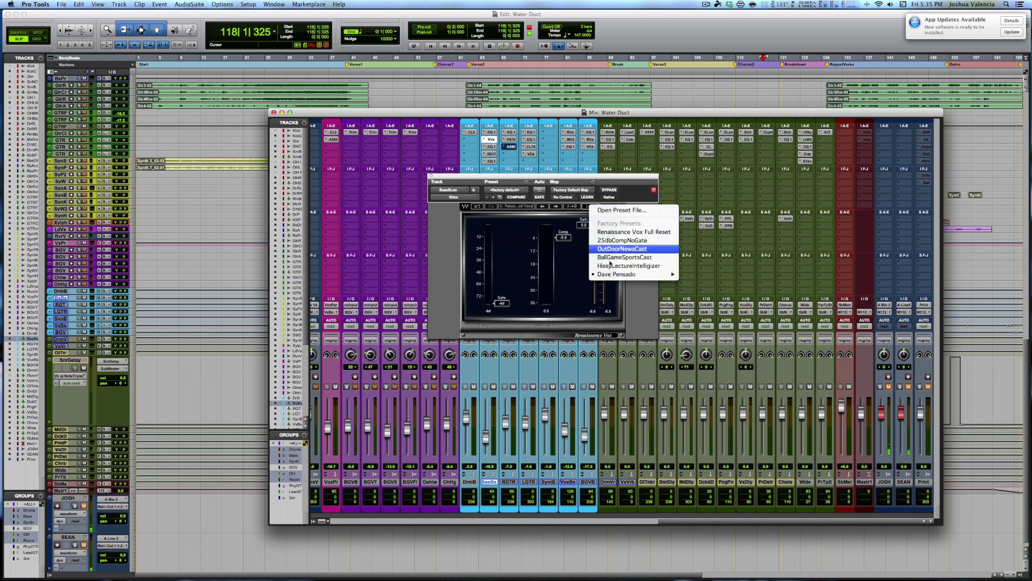
pyautogui.click(695, 275)
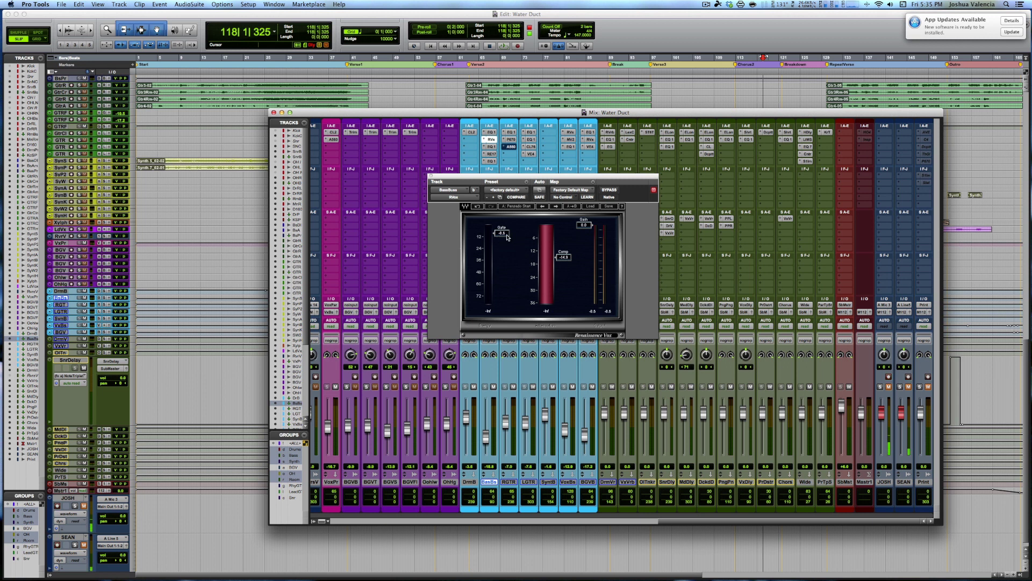
pyautogui.click(475, 209)
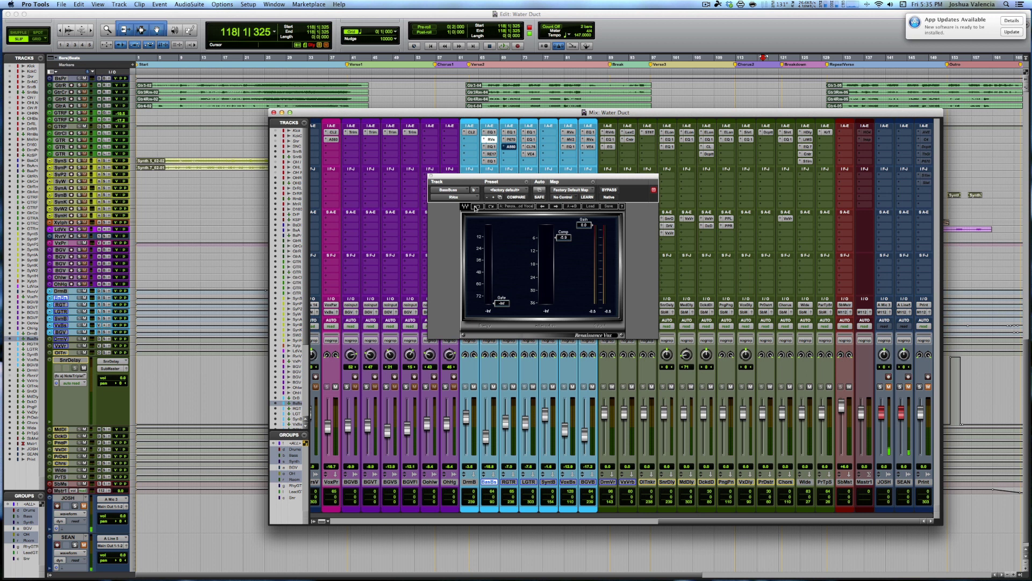
pyautogui.click(476, 209)
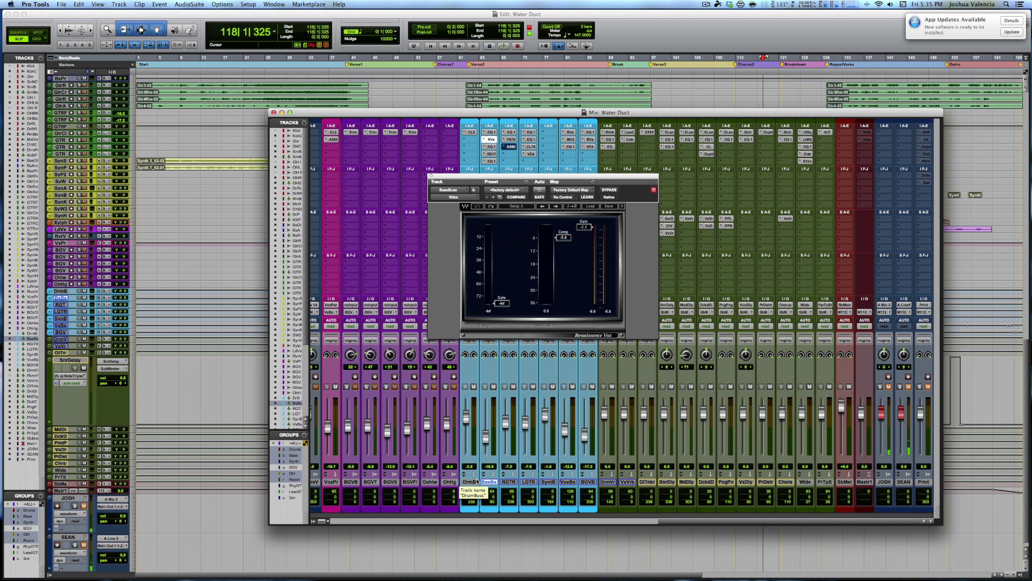
# Step: Play the bass briefly to check the gain reduction in Renaissance Vox
pyautogui.press('space')
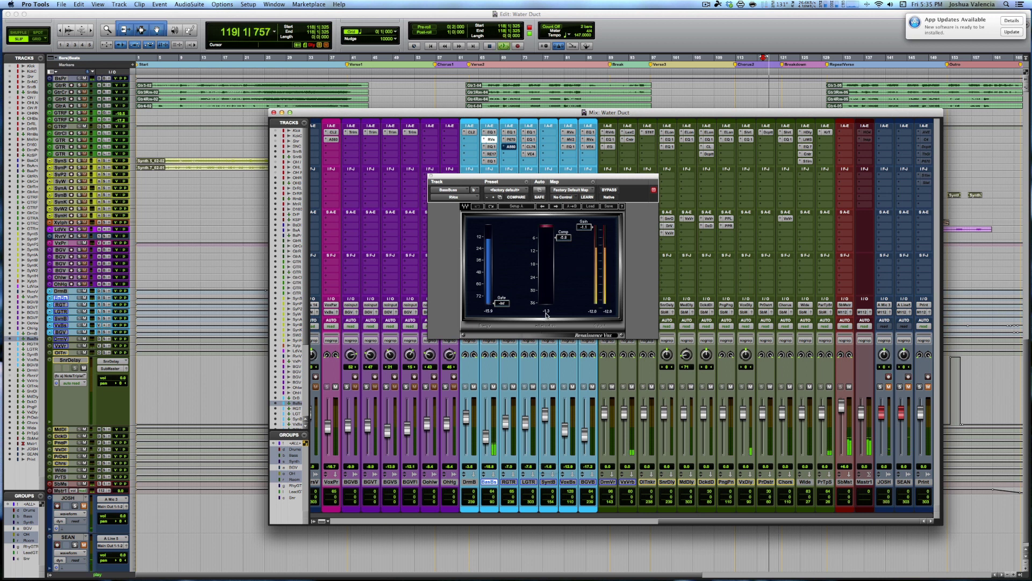
pyautogui.press('space')
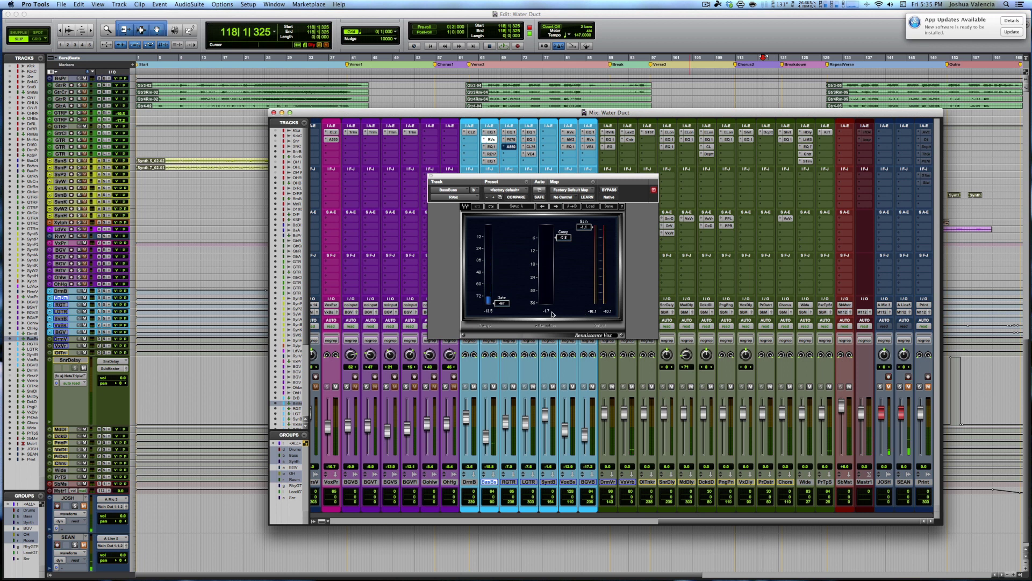
# Step: Open the REDD.17 insert on the bass bus and compare it bypassed and active during playback
pyautogui.click(493, 154)
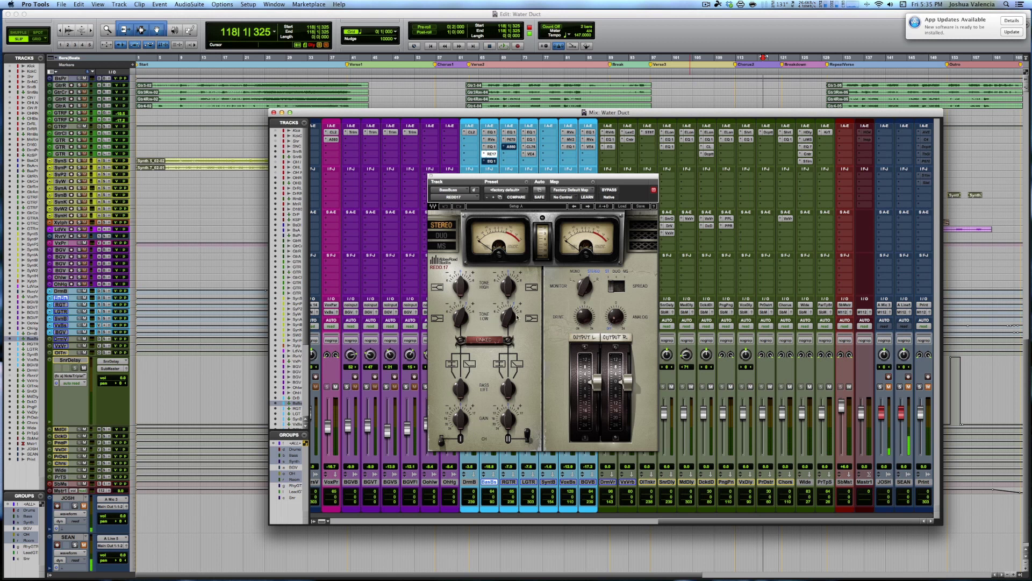
pyautogui.click(607, 191)
pyautogui.press('space')
pyautogui.click(607, 191)
pyautogui.press('space')
# Step: Examine the last EQ3 1-Band insert on the bass bus and close its window
pyautogui.click(491, 161)
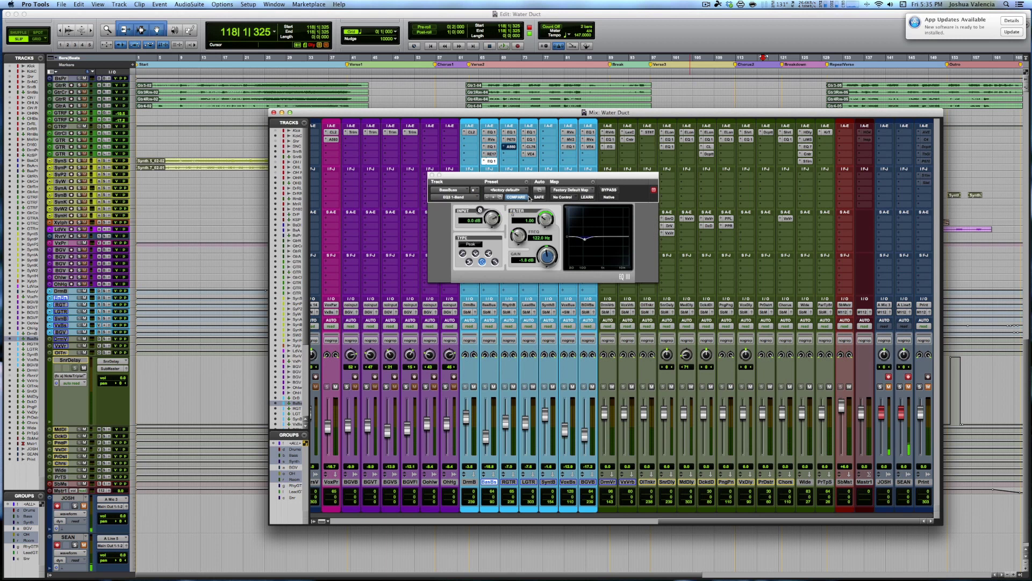
pyautogui.moveTo(502, 173); pyautogui.dragTo(628, 173)
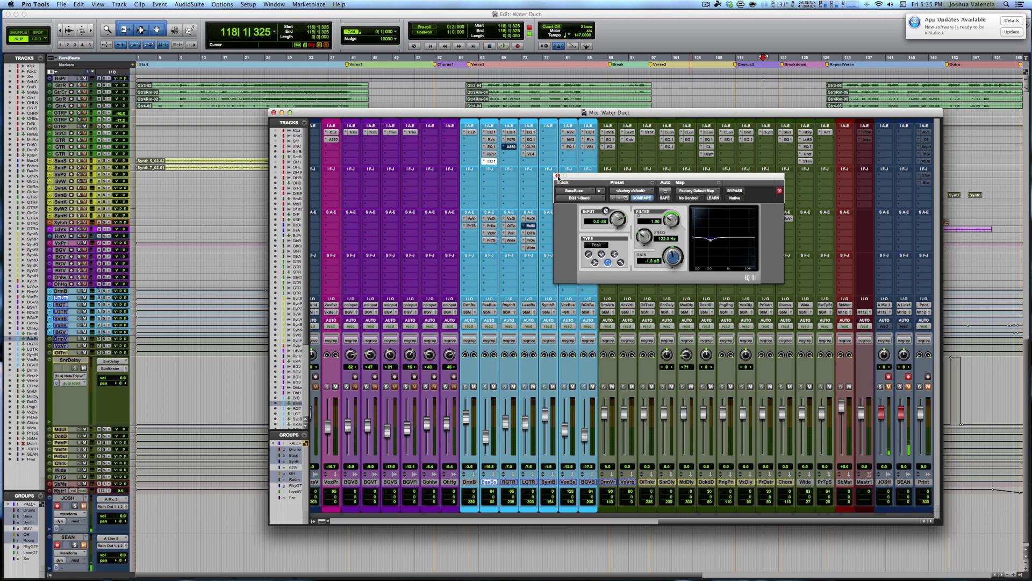
pyautogui.click(557, 175)
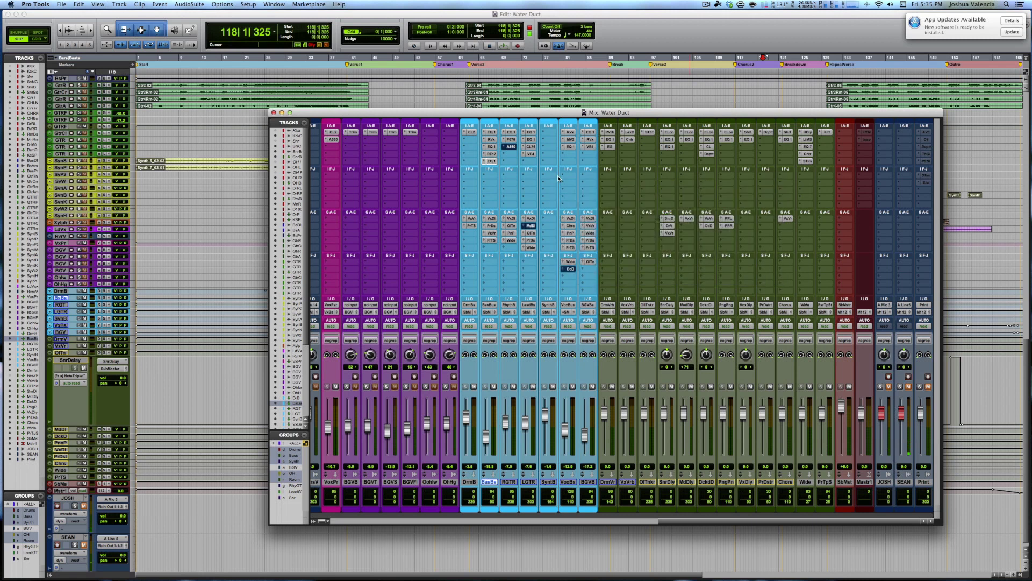
# Step: Open the bass bus's VoxDelay send and the Mod Delay II settings on the VoxDelay track
pyautogui.click(494, 220)
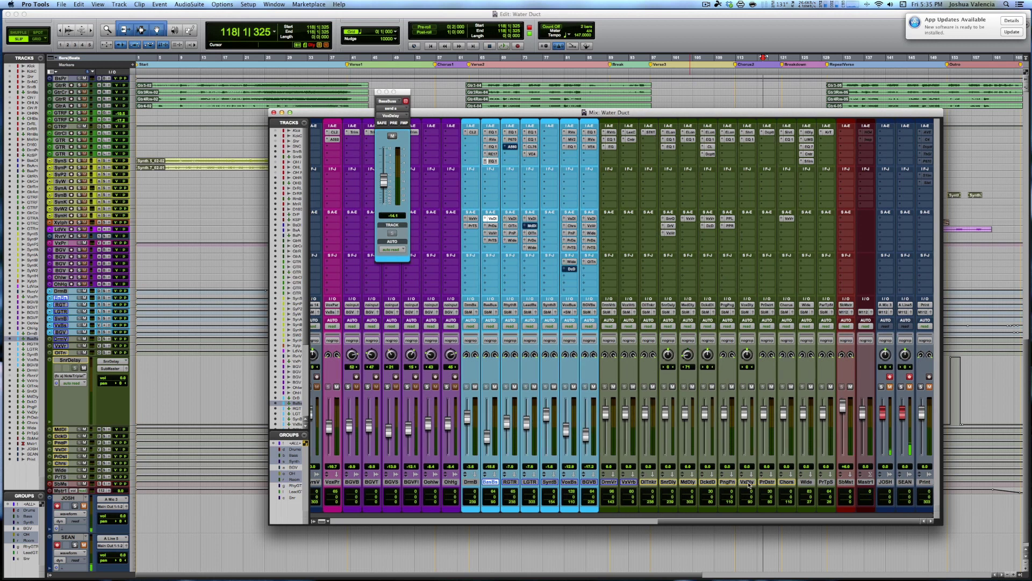
pyautogui.click(748, 132)
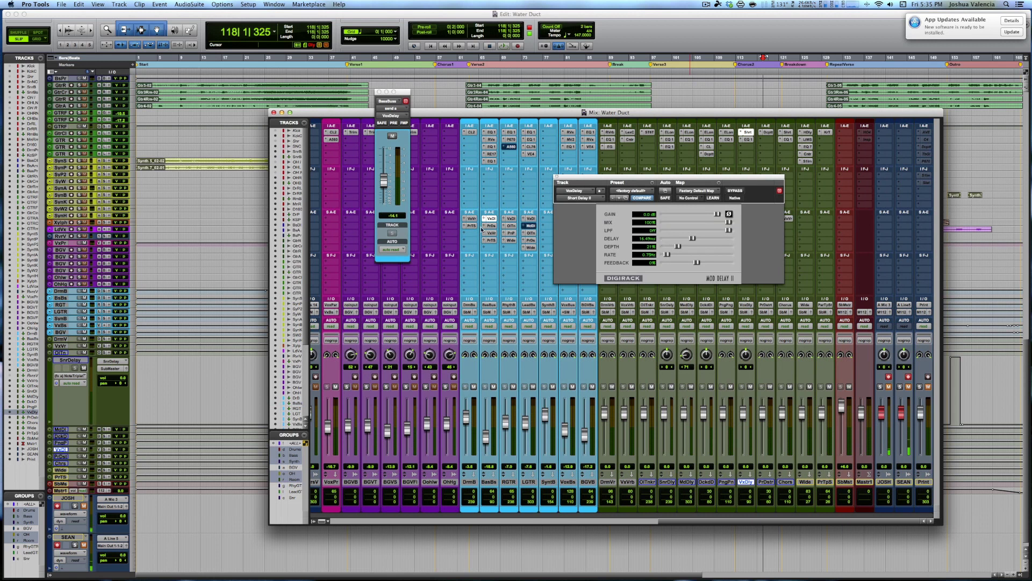
# Step: Mute the other three sends on the bass bus and compare the VoxDelay send muted and unmuted during playback
pyautogui.moveTo(491, 241); pyautogui.dragTo(493, 229)
pyautogui.click(391, 136)
pyautogui.click(392, 136)
pyautogui.press('space')
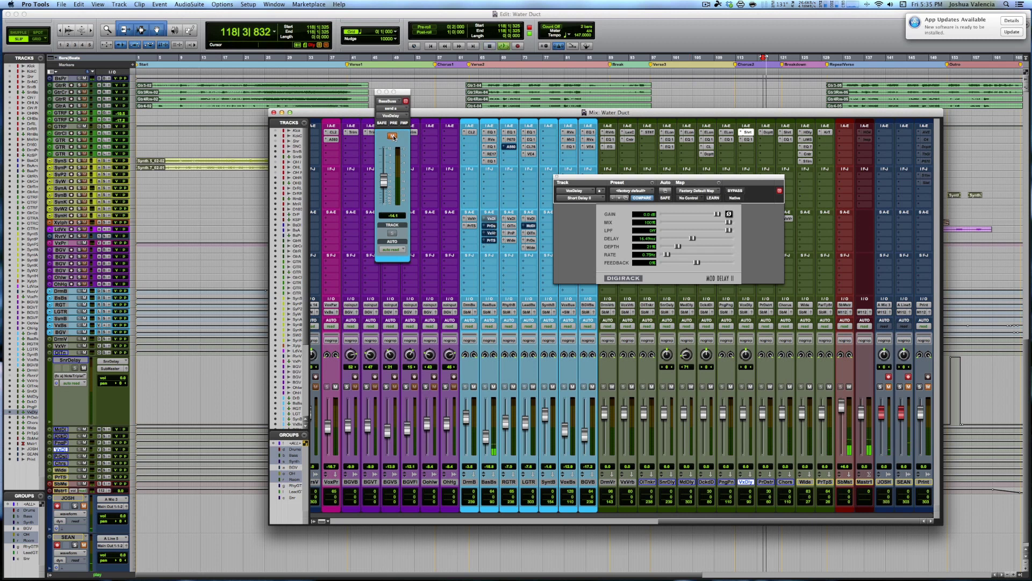
pyautogui.press('space')
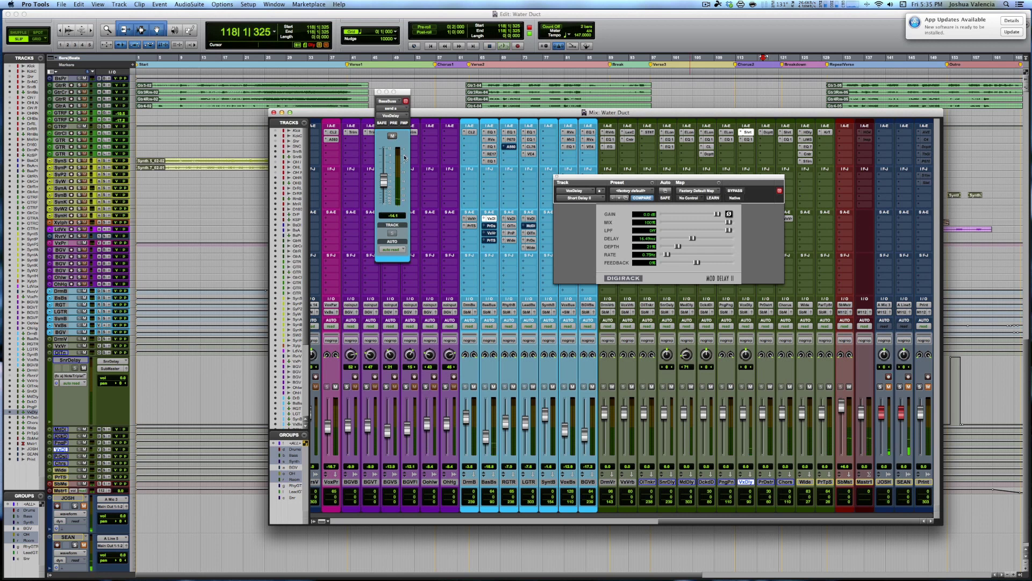
# Step: Close the Mod Delay II window, then open the bass bus's ParDistort send and the Decapitator insert on the ParDistort track
pyautogui.click(557, 177)
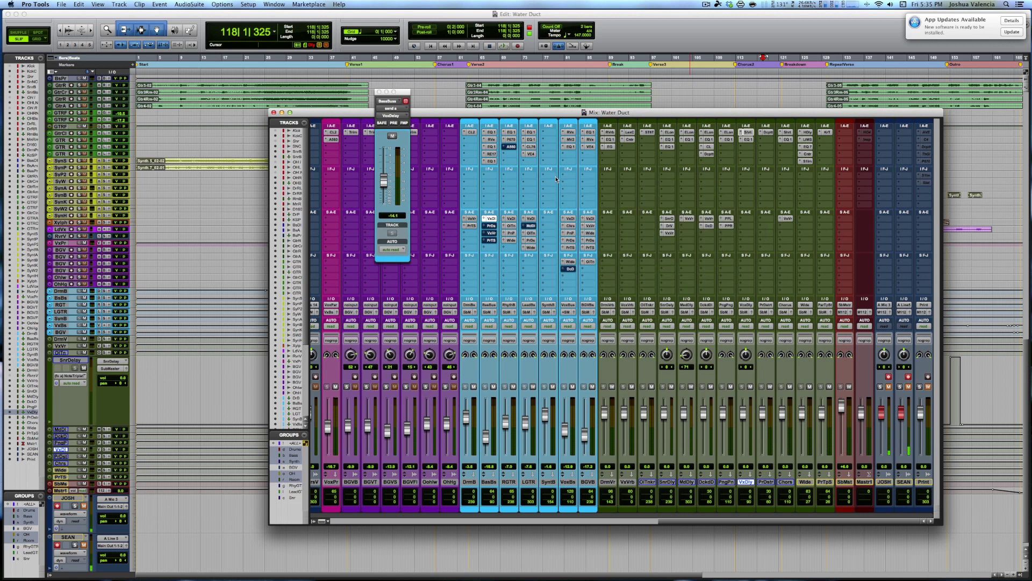
pyautogui.click(491, 226)
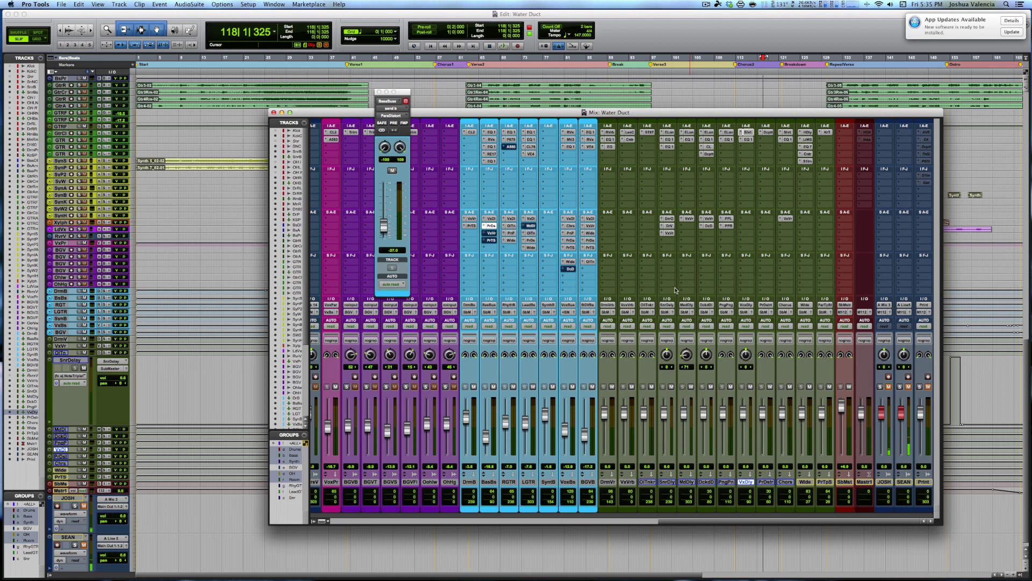
pyautogui.click(767, 133)
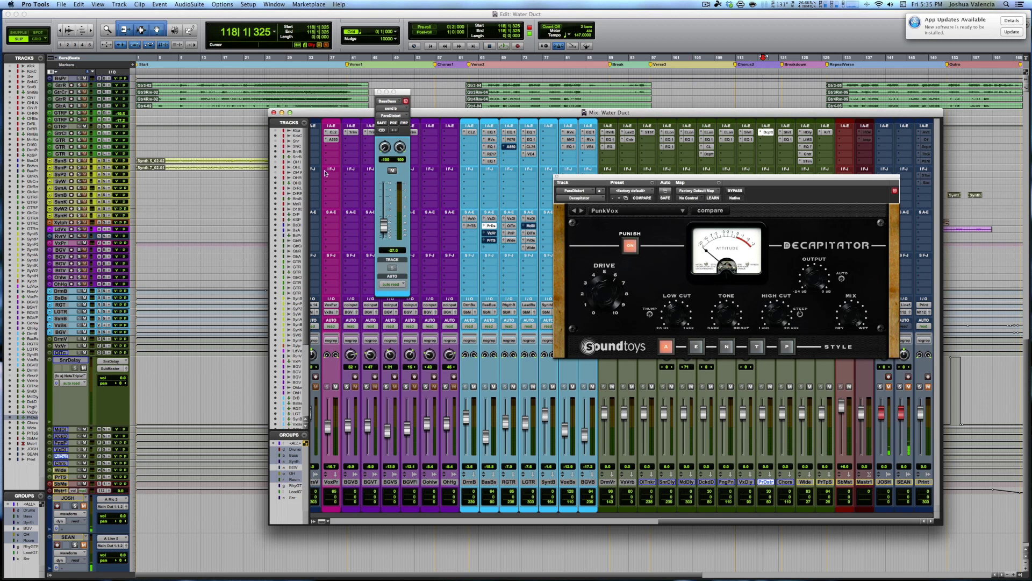
# Step: Compare the bass bus's ParDistort send muted and unmuted during playback, then close the Decapitator window
pyautogui.click(392, 171)
pyautogui.press('space')
pyautogui.click(392, 171)
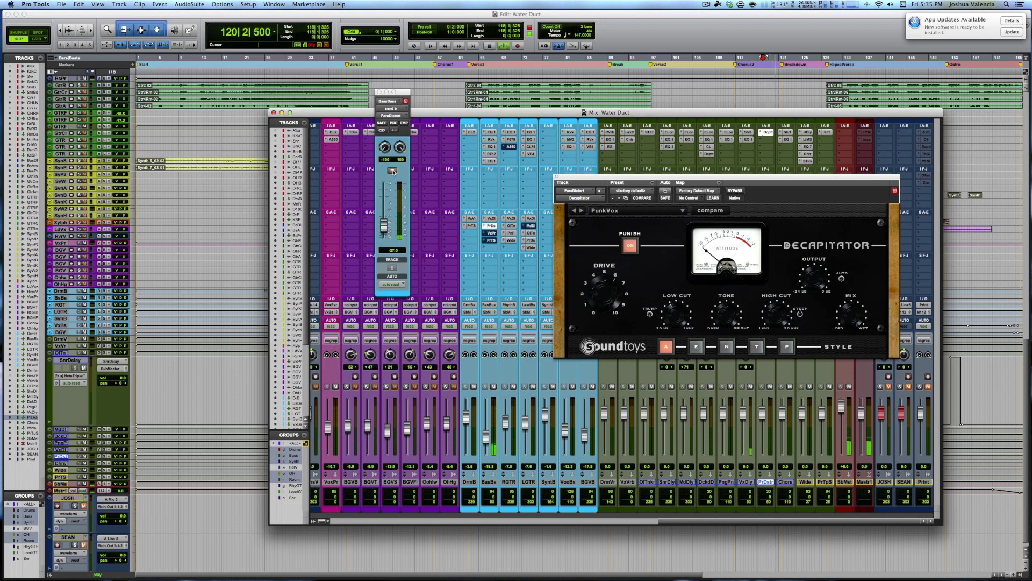
pyautogui.press('space')
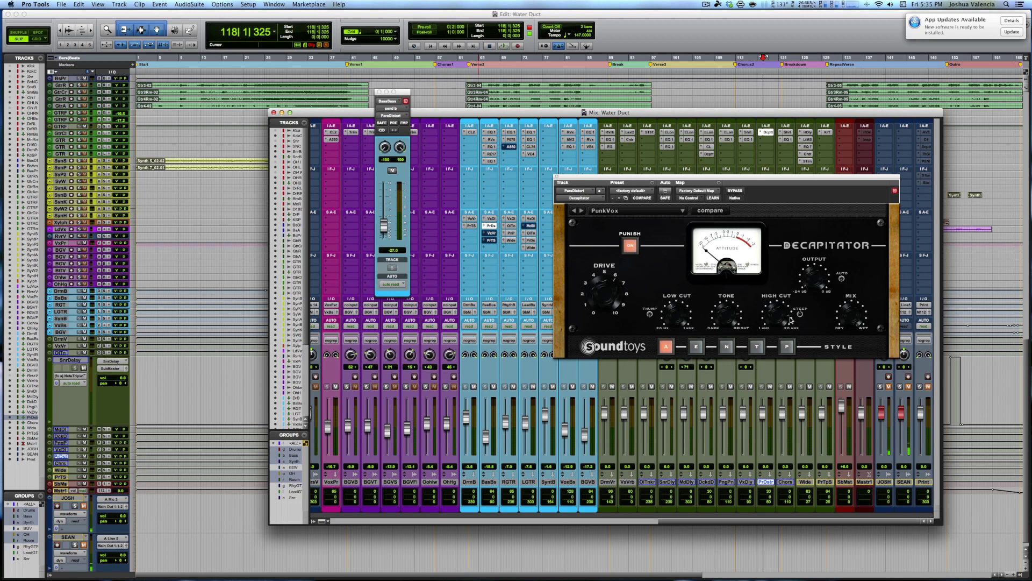
pyautogui.click(557, 178)
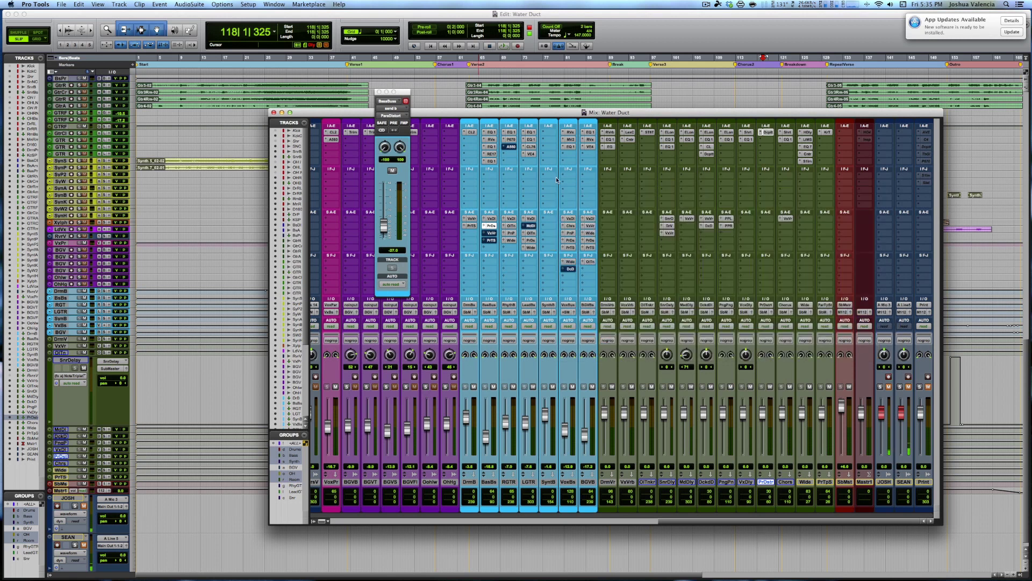
# Step: Unmute the last two sends on the bass bus during playback to hear all four effects, then close the send window
pyautogui.click(496, 235)
pyautogui.click(493, 241)
pyautogui.click(495, 236)
pyautogui.click(492, 242)
pyautogui.press('space')
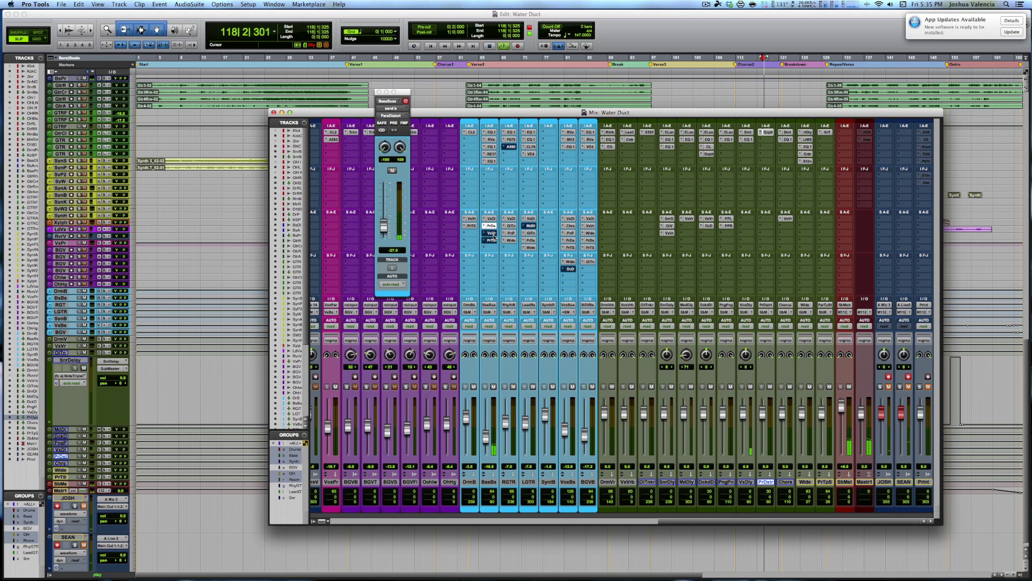
pyautogui.click(493, 241)
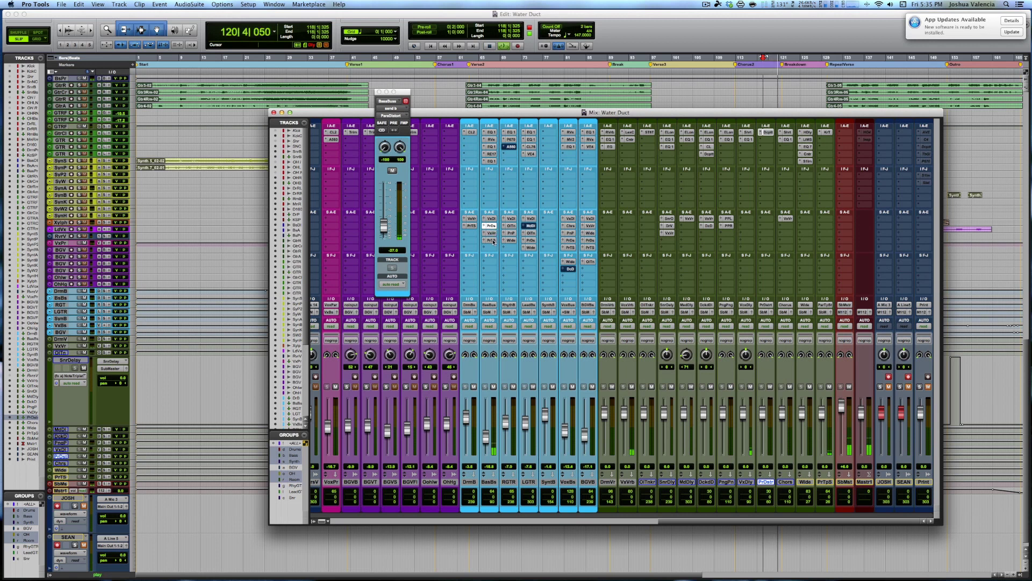
pyautogui.press('space')
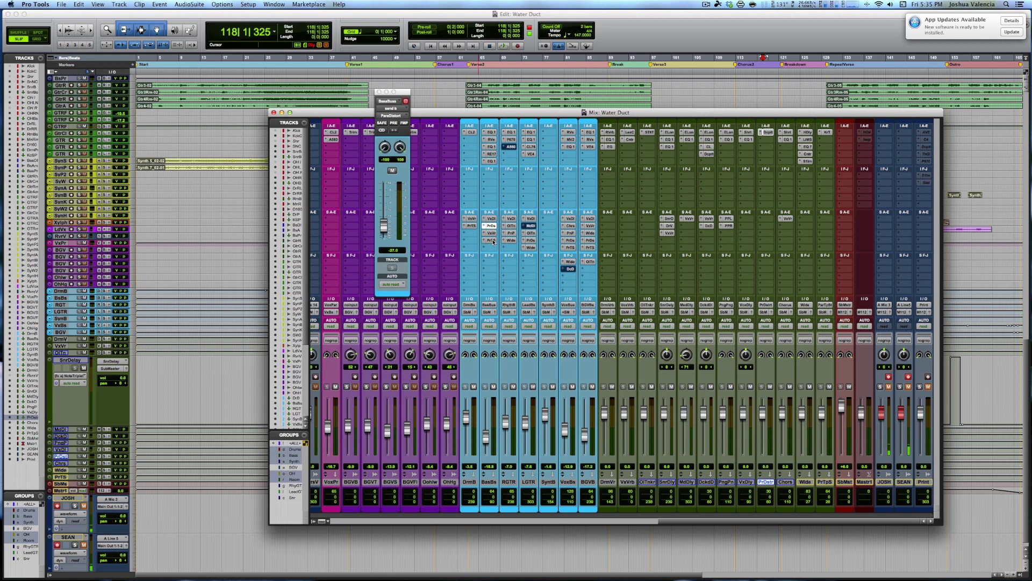
pyautogui.click(491, 234)
pyautogui.click(379, 91)
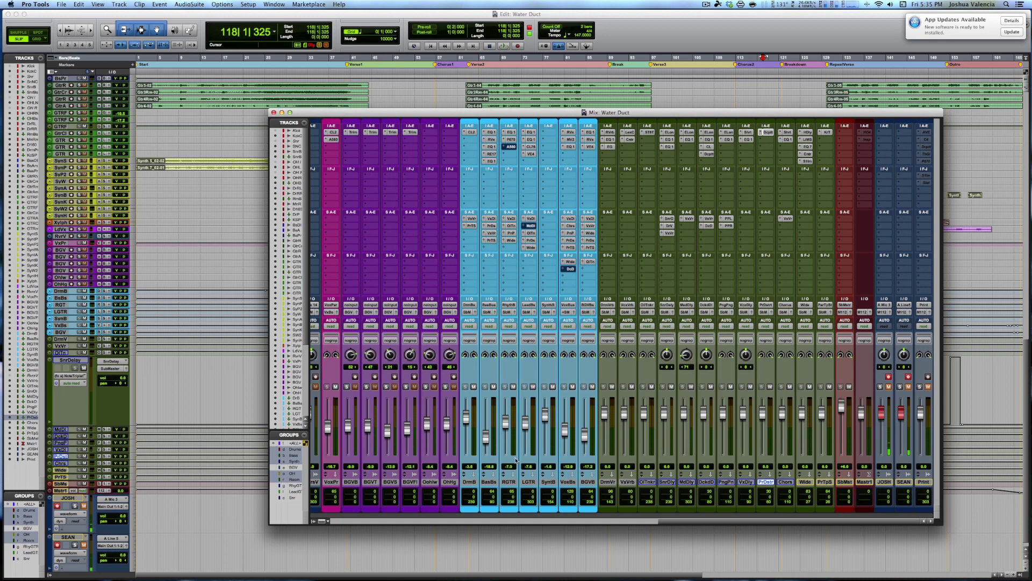
# Step: Solo the grouped drum tracks together with the two bass tracks and listen to them in playback
pyautogui.hscroll(-10, 475, 398)
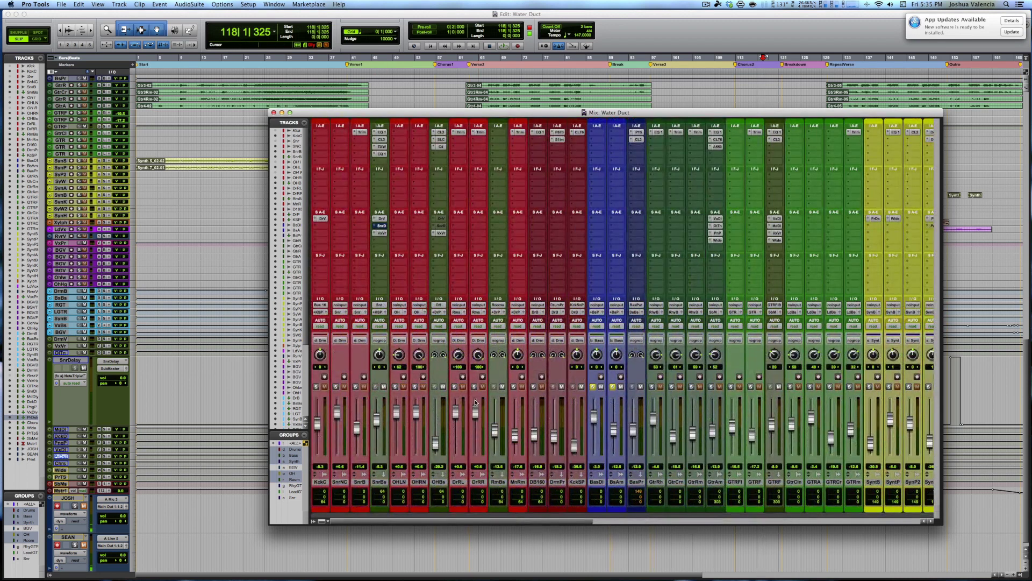
pyautogui.click(594, 387)
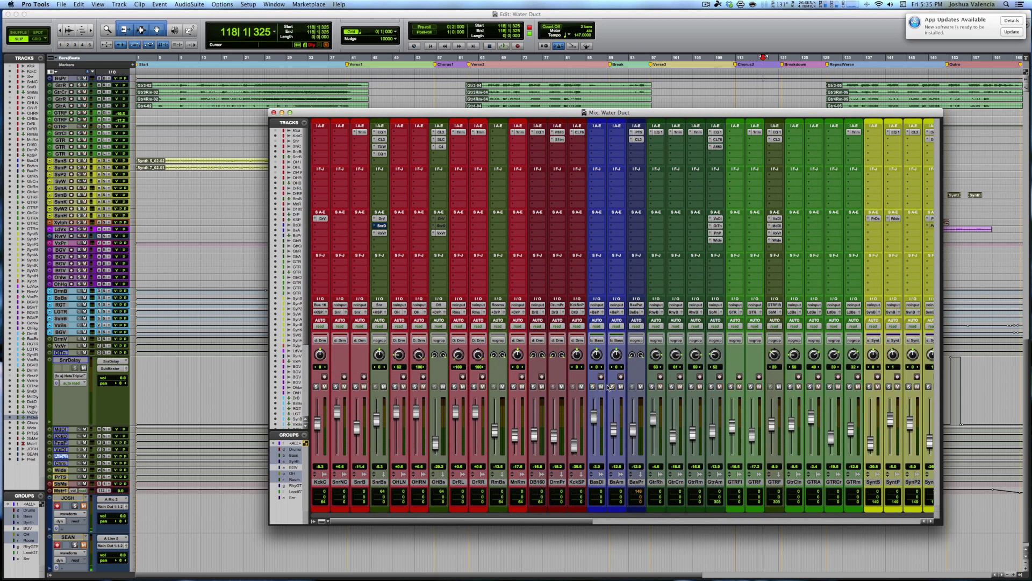
pyautogui.click(613, 387)
pyautogui.click(613, 387)
pyautogui.click(594, 387)
pyautogui.click(315, 386)
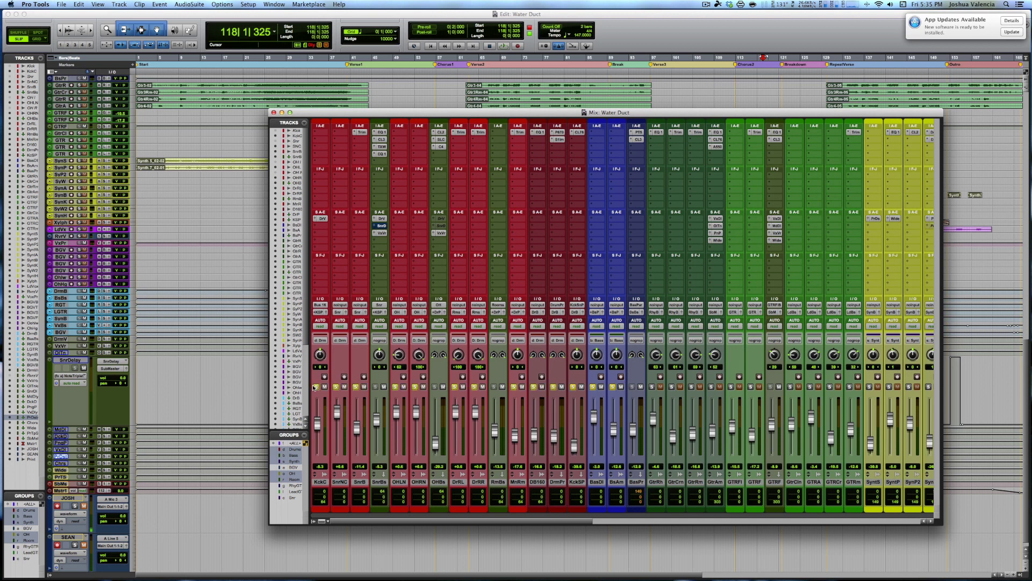
pyautogui.press('space')
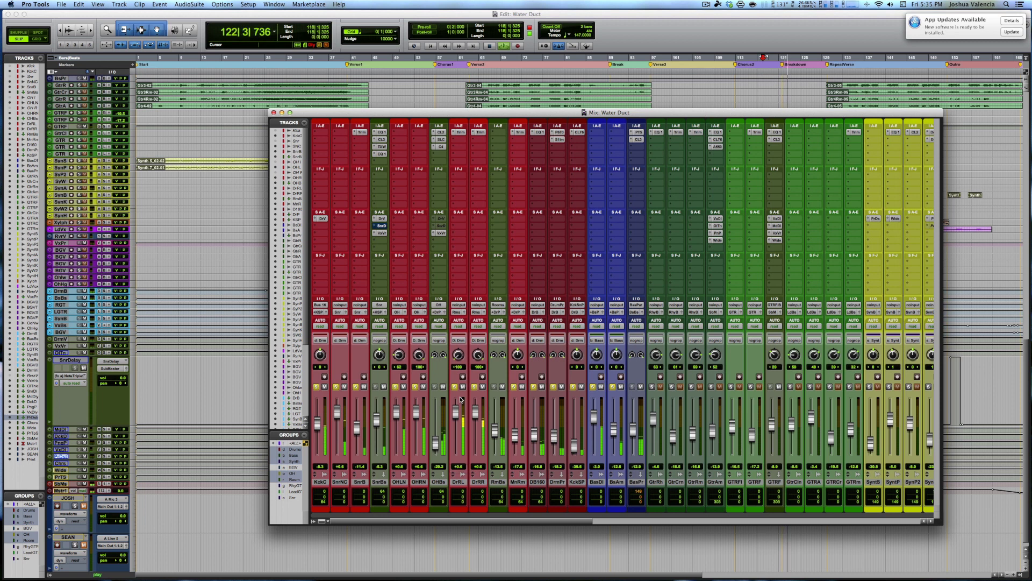
pyautogui.press('space')
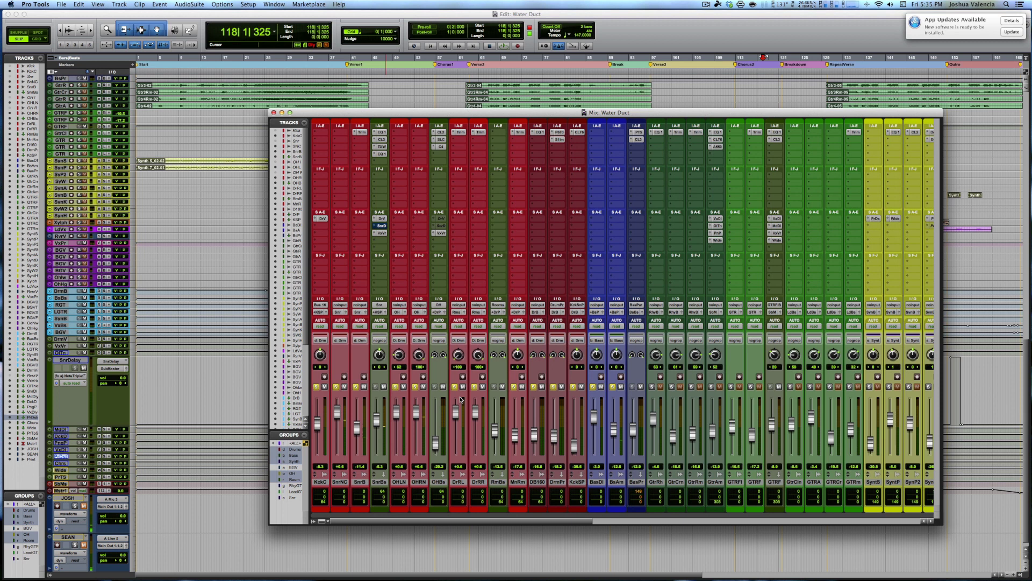
# Step: Clear the drum solos, deactivate the Drums group, and play only the KckC kick track soloed with the bass
pyautogui.click(293, 450)
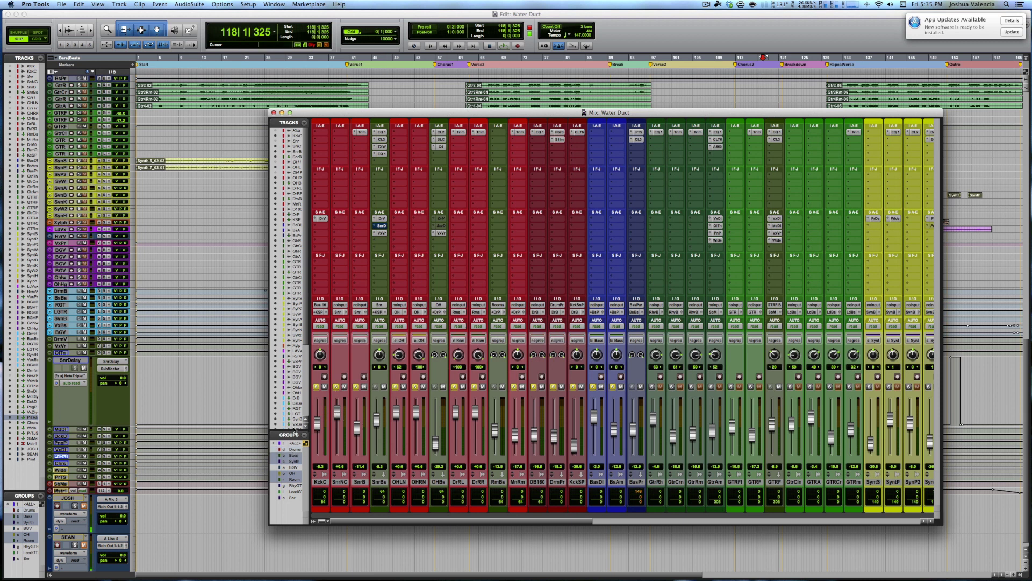
pyautogui.click(292, 450)
pyautogui.click(335, 387)
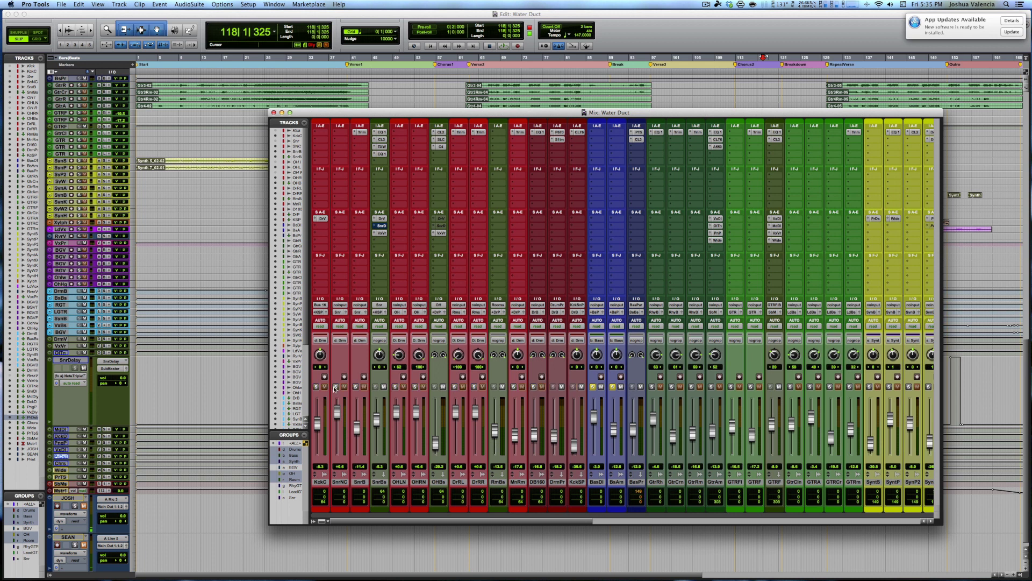
pyautogui.click(292, 450)
pyautogui.click(316, 387)
pyautogui.press('space')
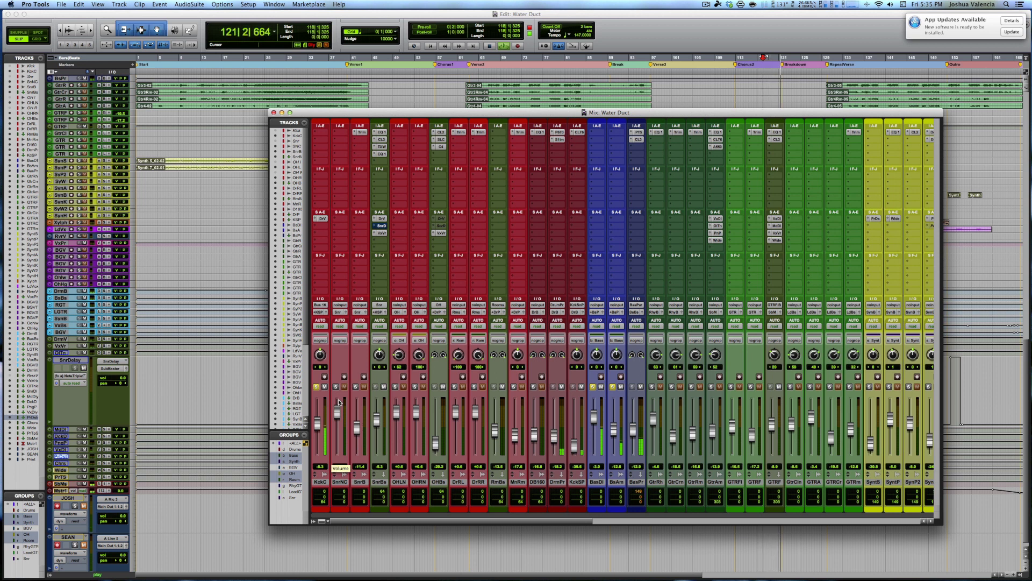
pyautogui.press('space')
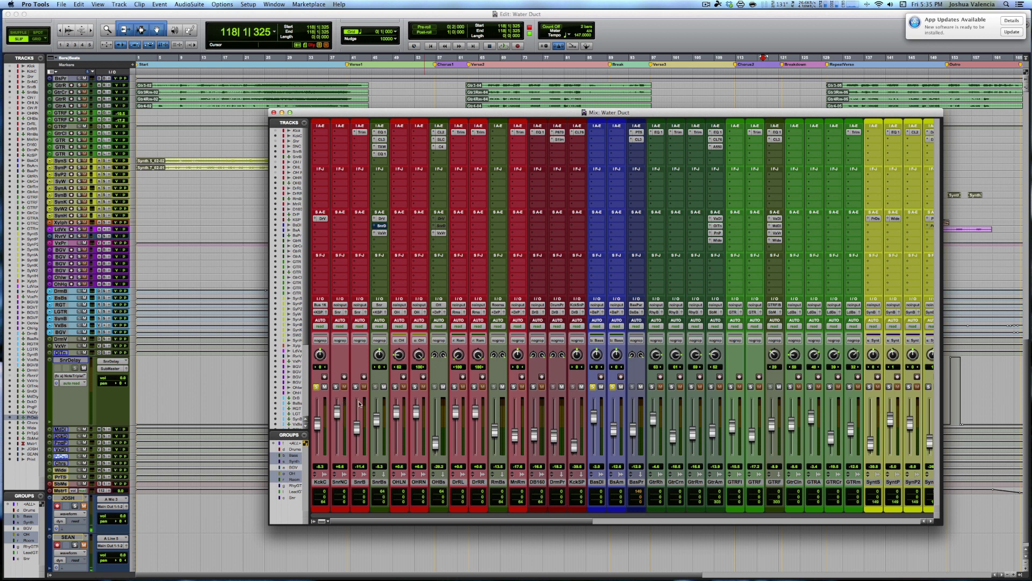
# Step: Clear the kick and bass solos and play the full mix from about bar 75 in the Edit window
pyautogui.click(316, 387)
pyautogui.keyDown('alt'); pyautogui.click(593, 387); pyautogui.keyUp('alt')
pyautogui.hscroll(5, 644, 423)
pyautogui.hscroll(8, 644, 423)
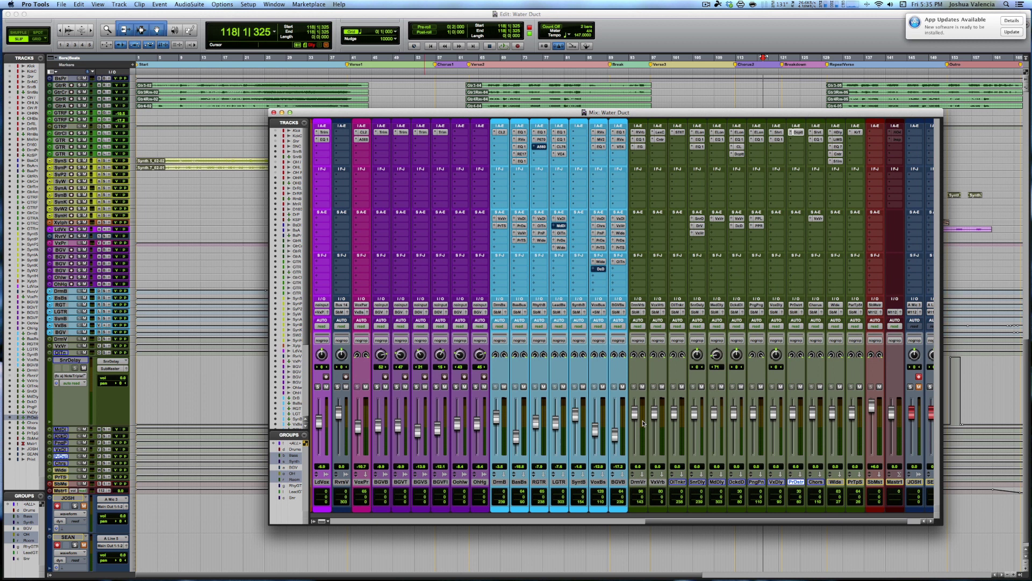
pyautogui.hscroll(1, 643, 424)
pyautogui.hscroll(-8, 644, 423)
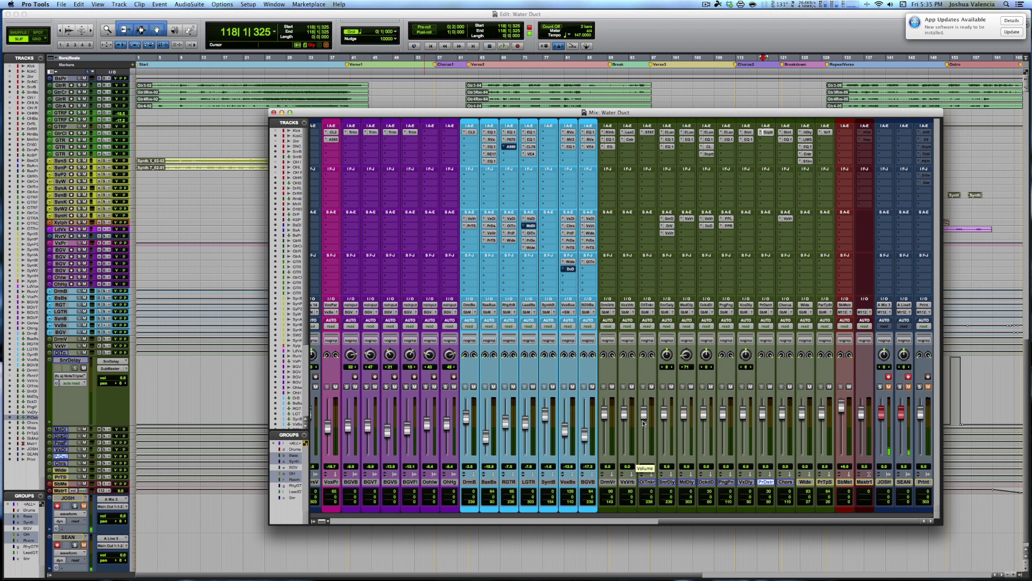
pyautogui.hscroll(-6, 637, 423)
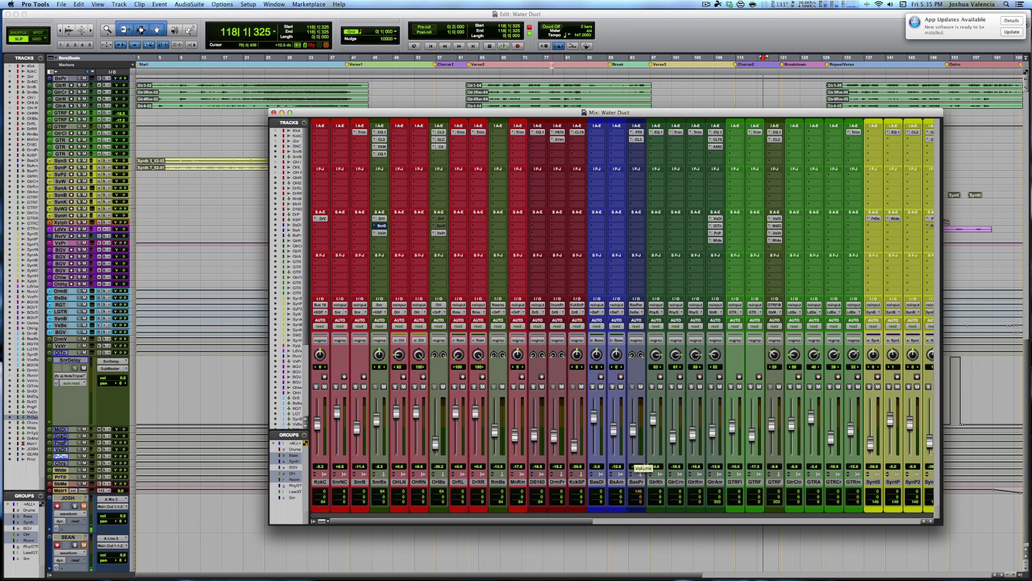
pyautogui.press('super+equal')
pyautogui.press('space')
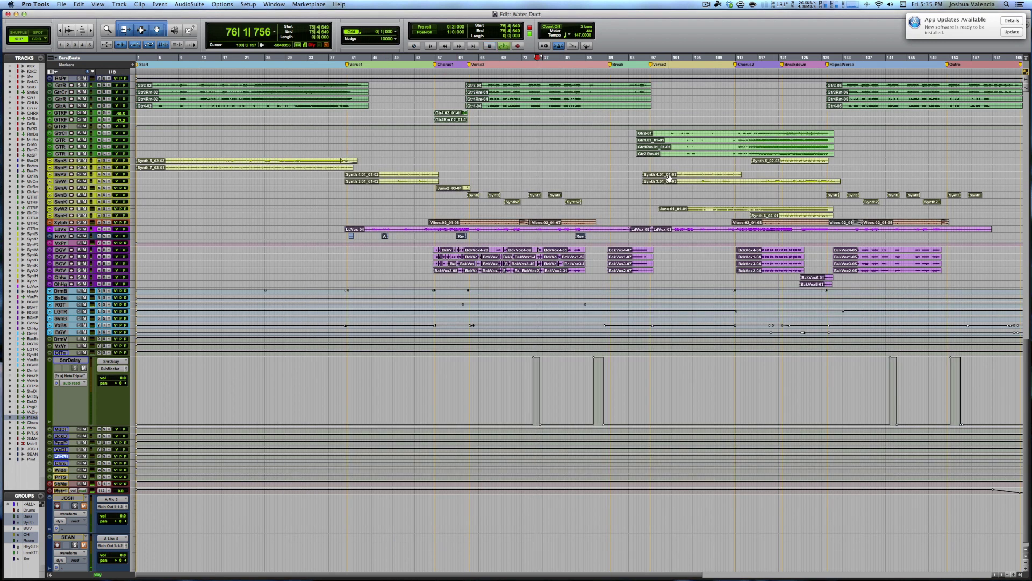